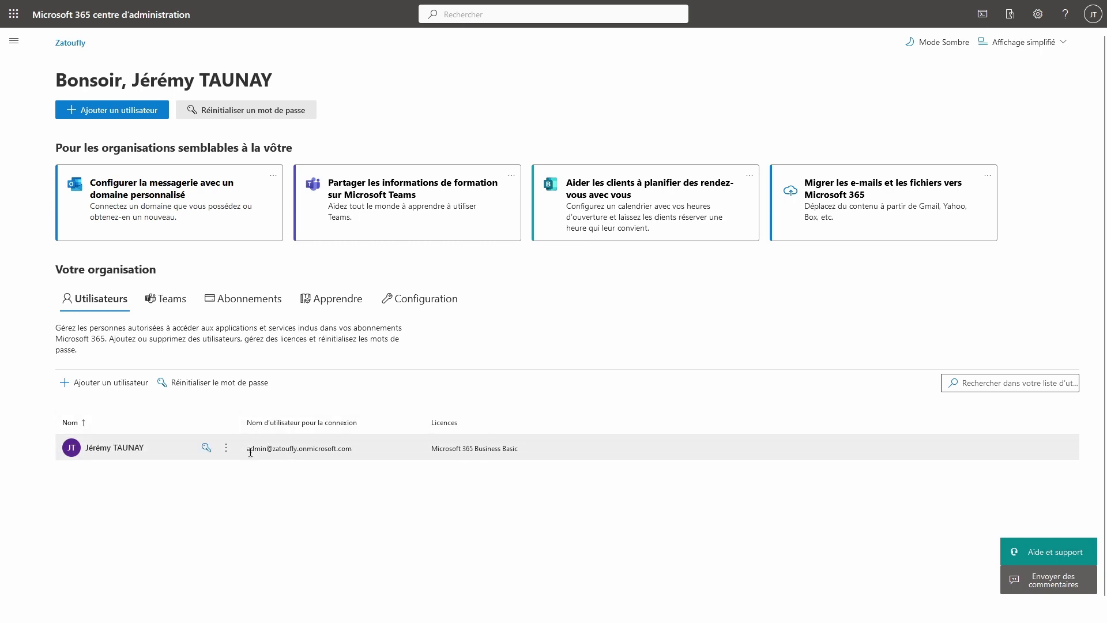
- Open the listed administrator's account details, check the domain of the sign-in address and close the details
{"action": "left_click_drag", "start_coordinate": [249, 450], "coordinate": [274, 454]}
{"action": "double_click", "coordinate": [284, 448]}
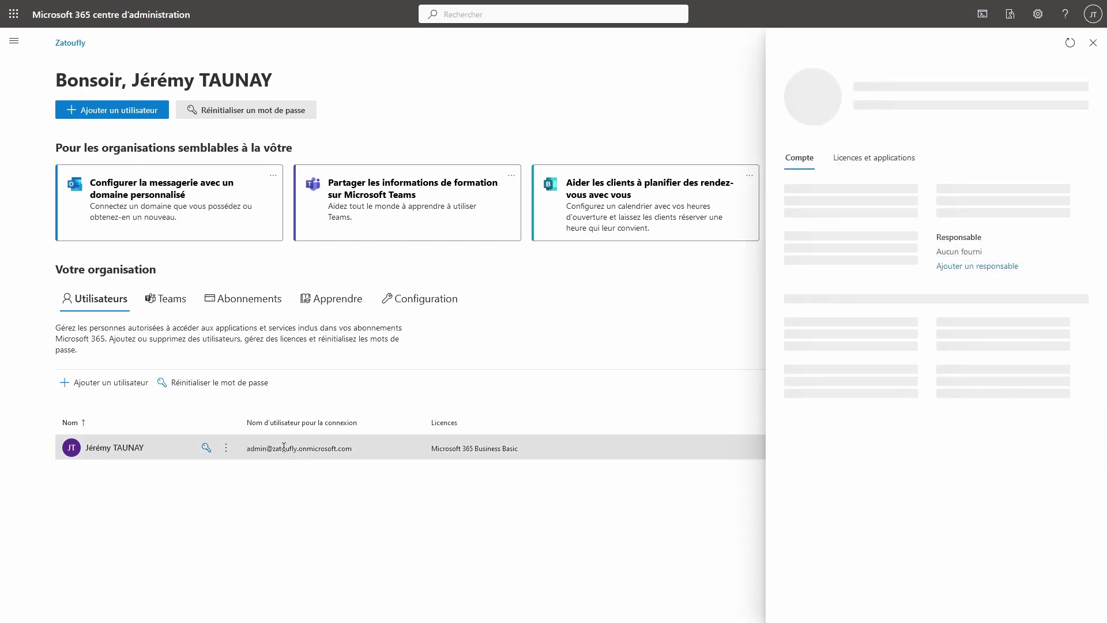
{"action": "left_click_drag", "start_coordinate": [298, 448], "coordinate": [382, 501]}
{"action": "left_click", "coordinate": [381, 501]}
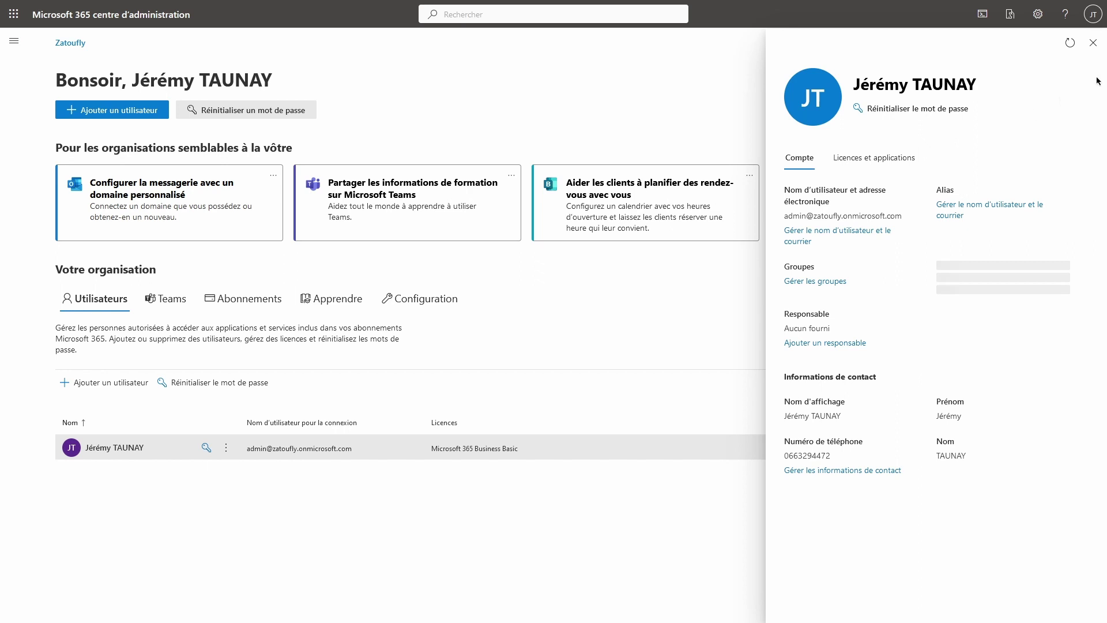
{"action": "left_click", "coordinate": [1091, 43]}
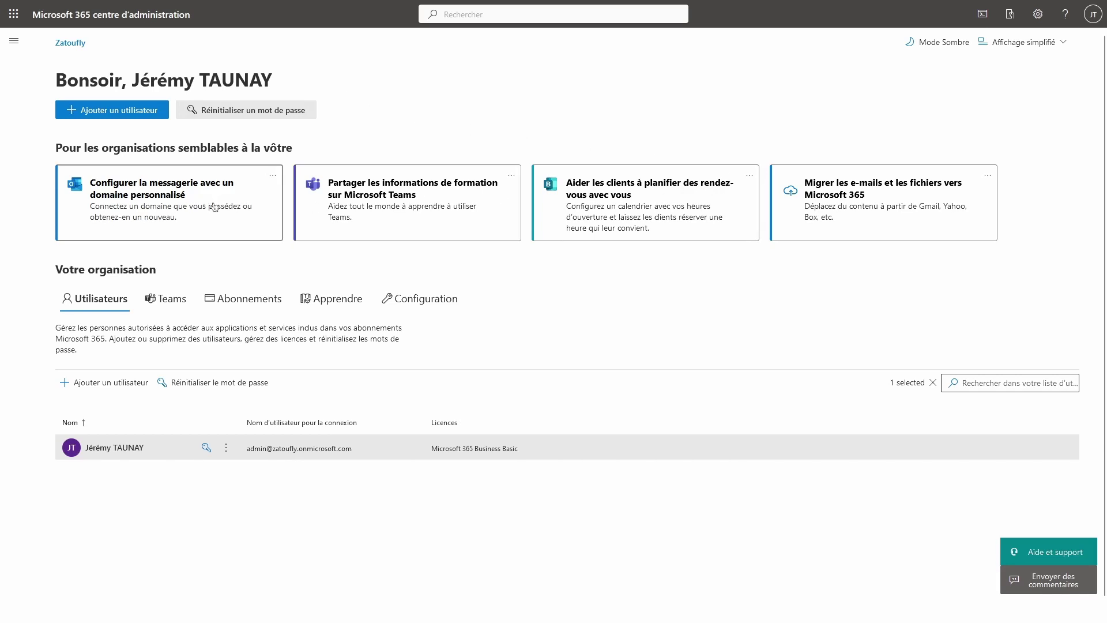
- Open the active users and check which domains are offered when adding a new user
{"action": "left_click", "coordinate": [18, 39]}
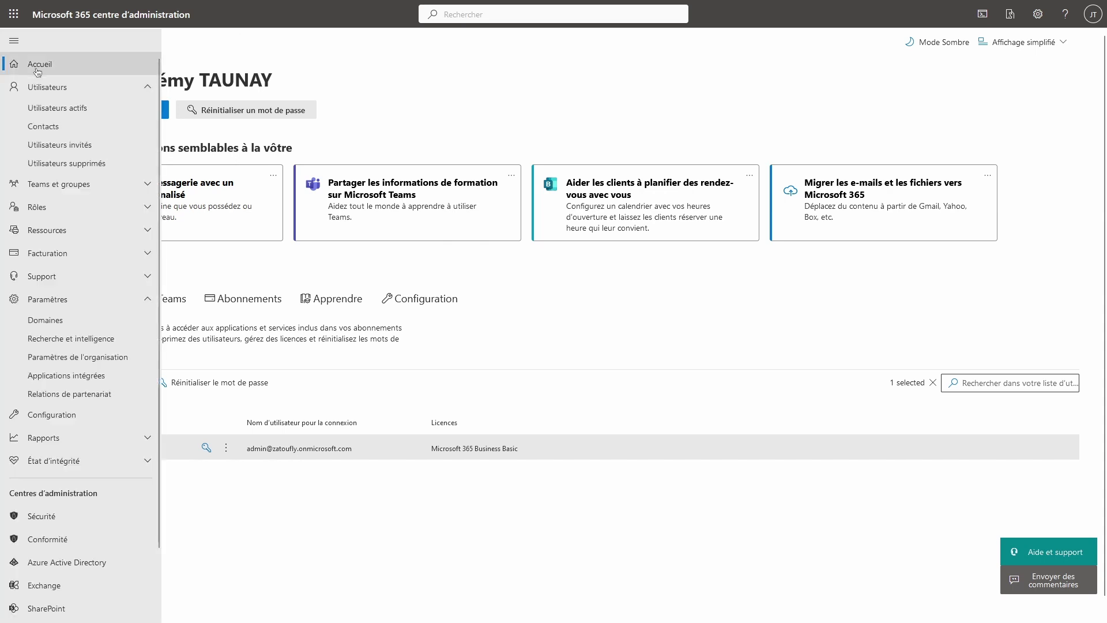
{"action": "left_click", "coordinate": [62, 114]}
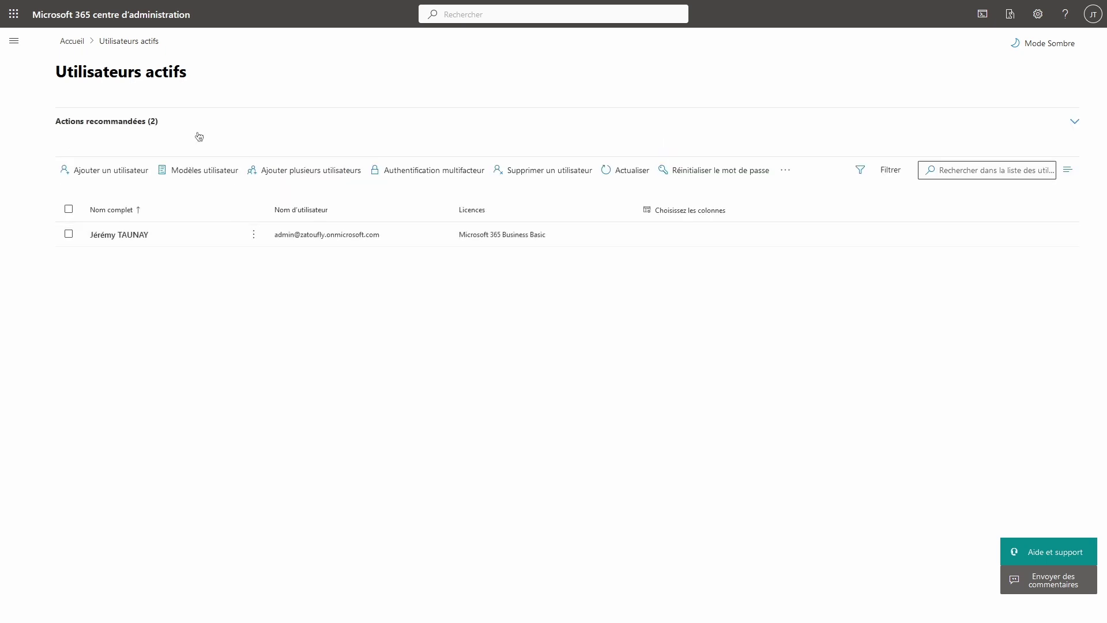
{"action": "left_click", "coordinate": [94, 172]}
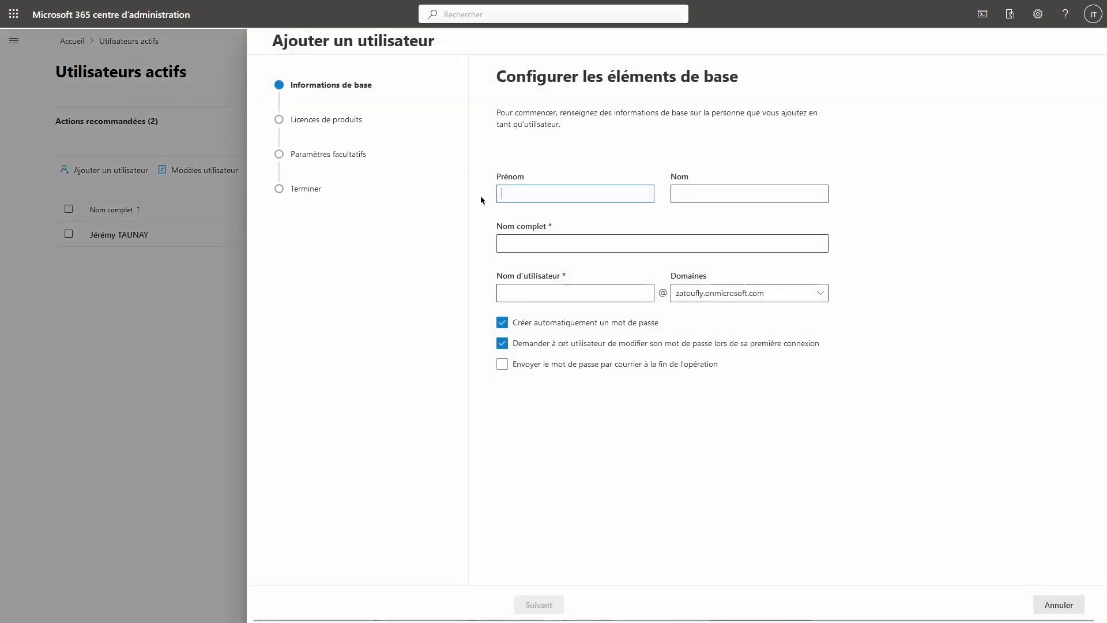
{"action": "left_click", "coordinate": [695, 294]}
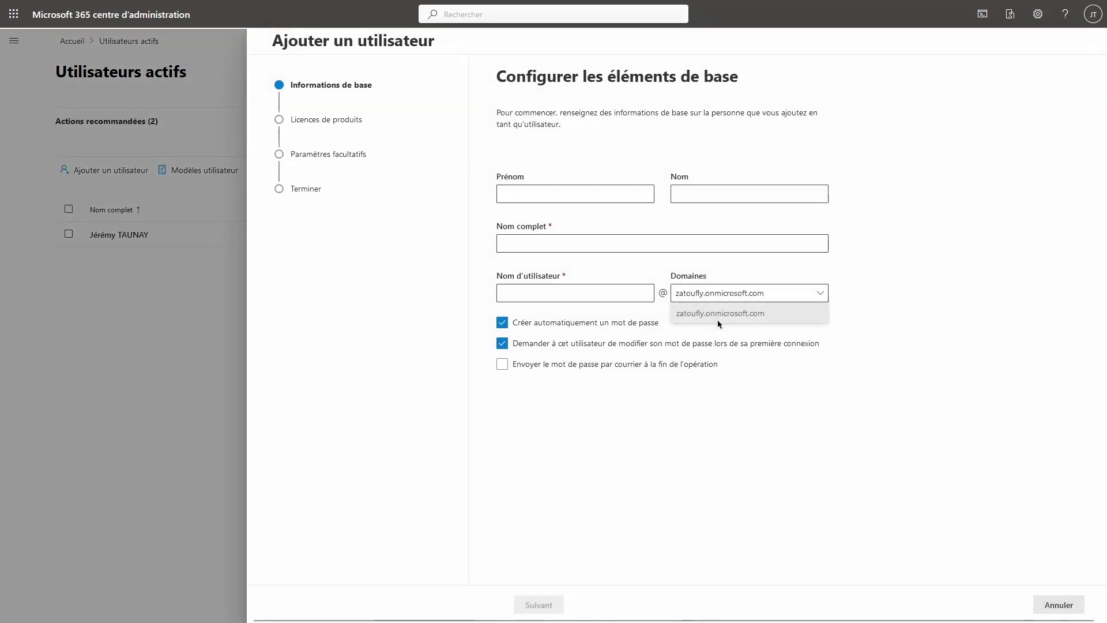
{"action": "left_click", "coordinate": [734, 293]}
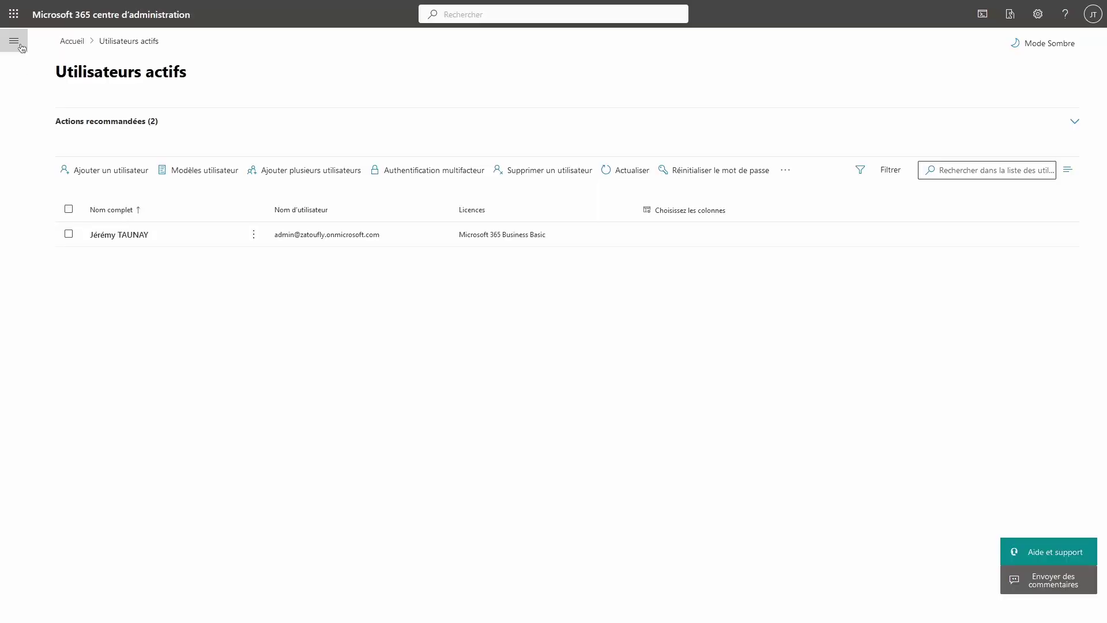
- Open the organisation's domain settings and check the option to buy a domain
{"action": "left_click", "coordinate": [15, 42]}
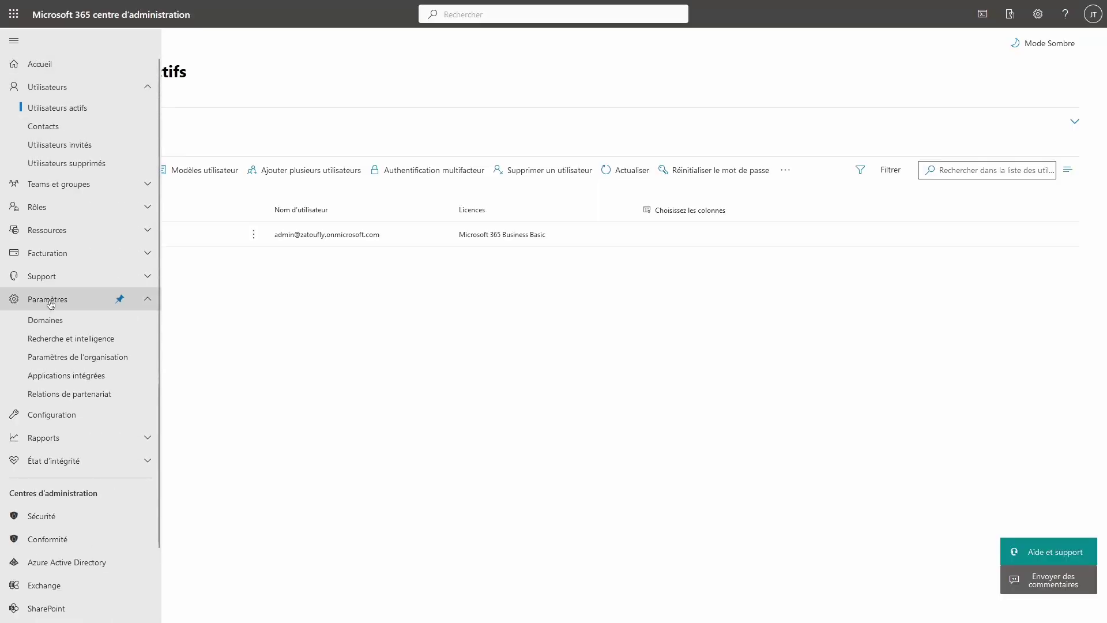
{"action": "left_click", "coordinate": [53, 324]}
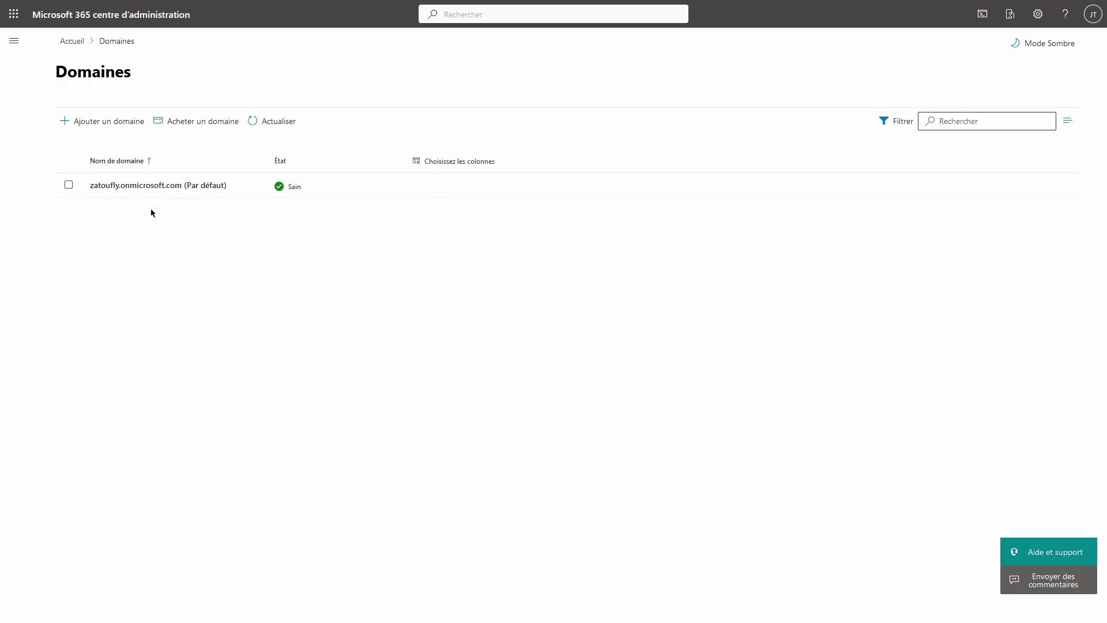
{"action": "left_click", "coordinate": [181, 122]}
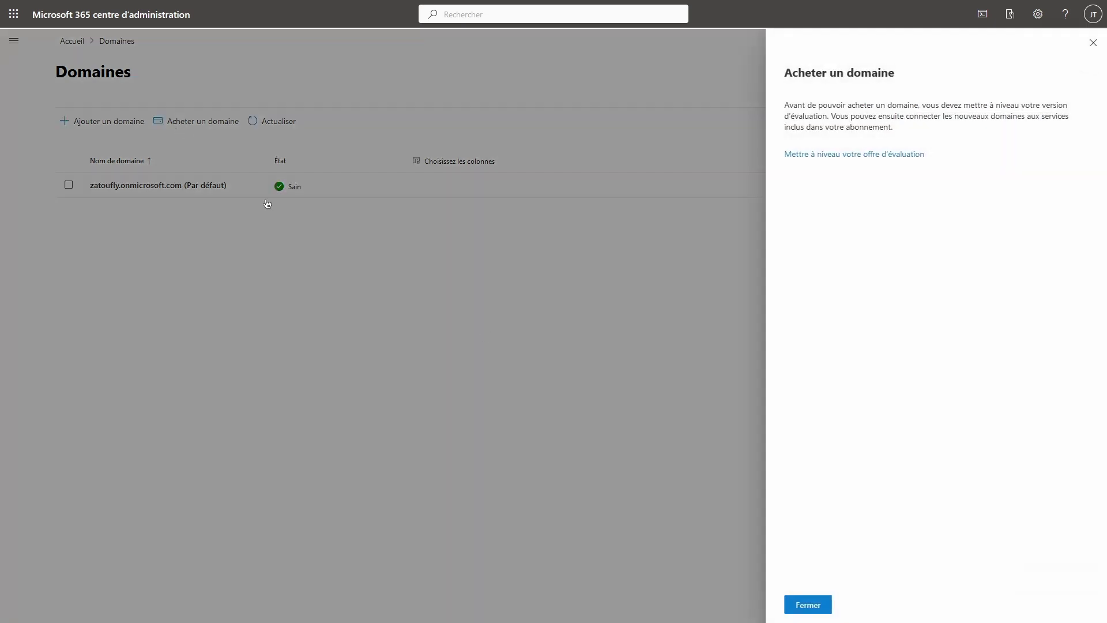
{"action": "left_click", "coordinate": [805, 603]}
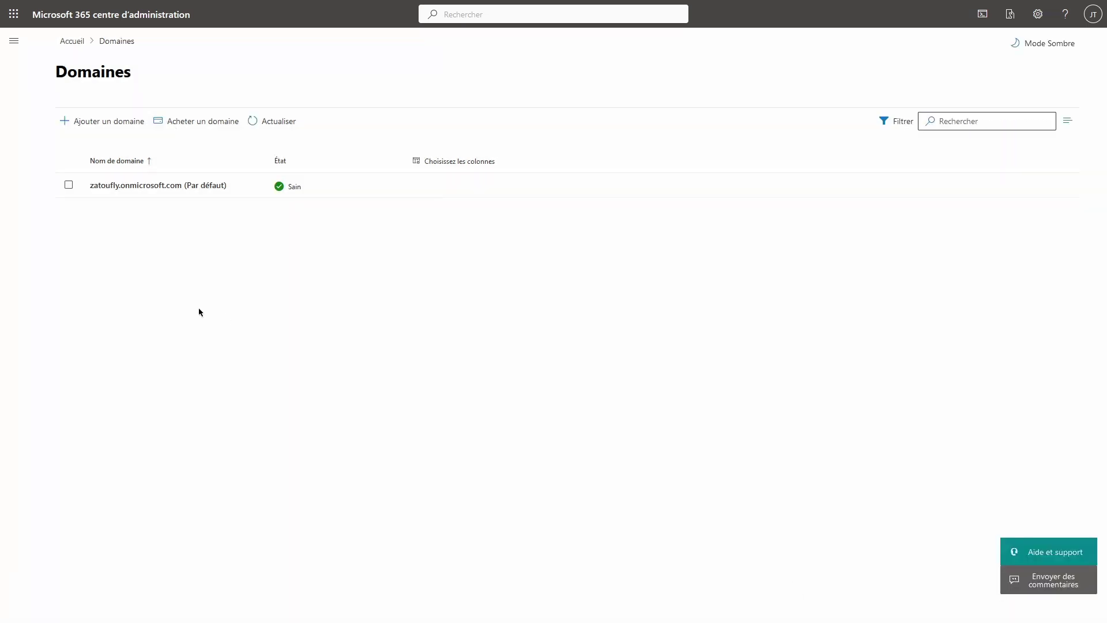
- Start adding an existing domain named zatoufly.com to the Microsoft 365 account
{"action": "left_click", "coordinate": [91, 121]}
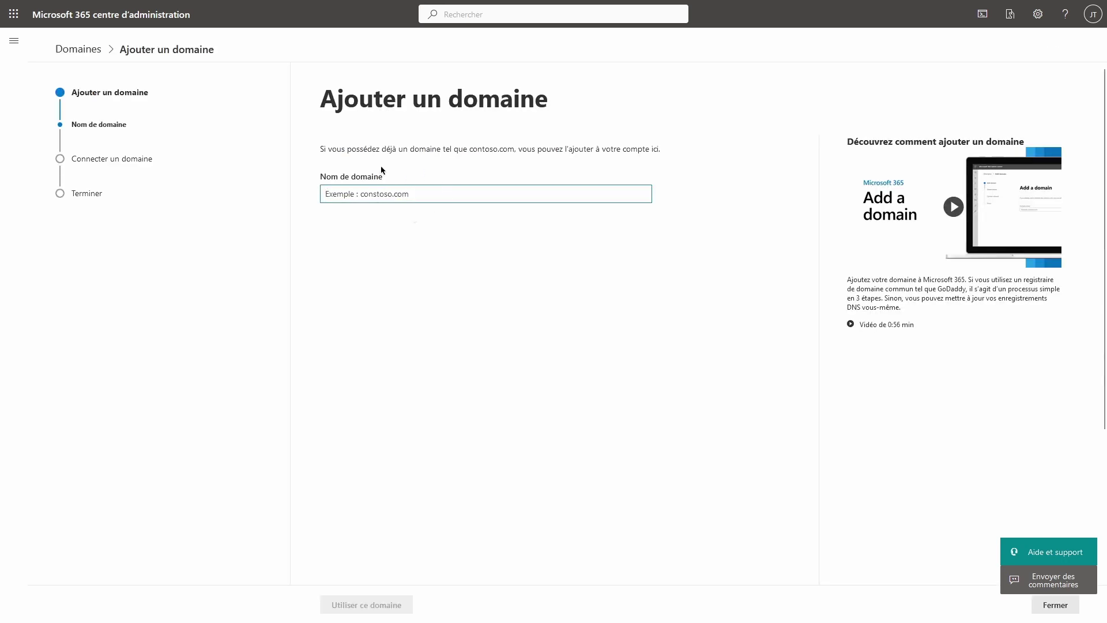
{"action": "type", "text": "za"}
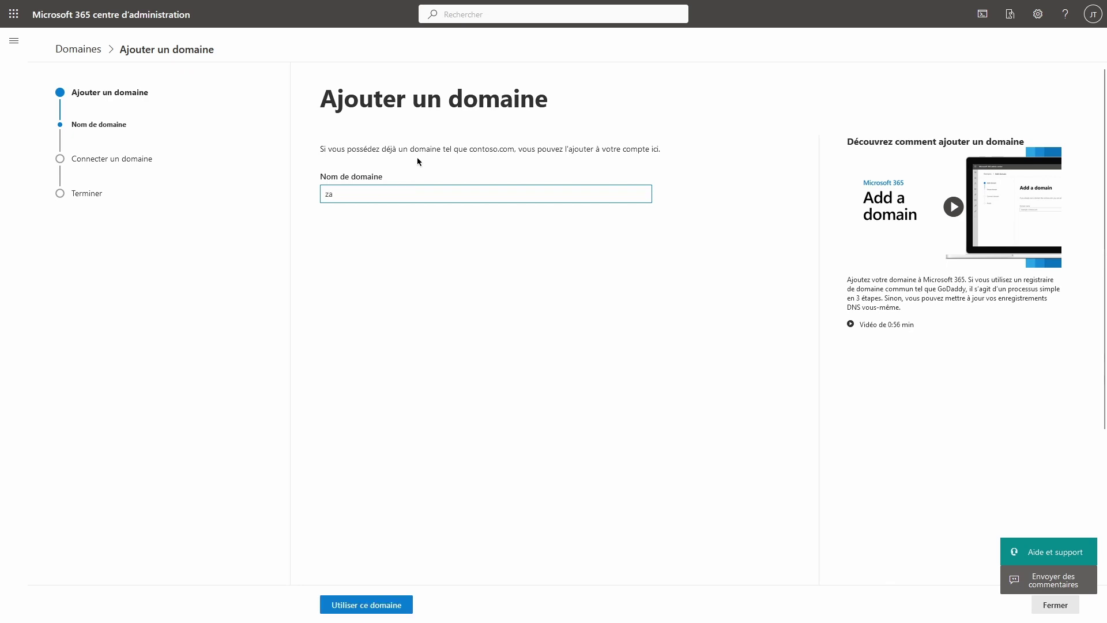
{"action": "type", "text": "toufly.com"}
{"action": "left_click", "coordinate": [372, 603]}
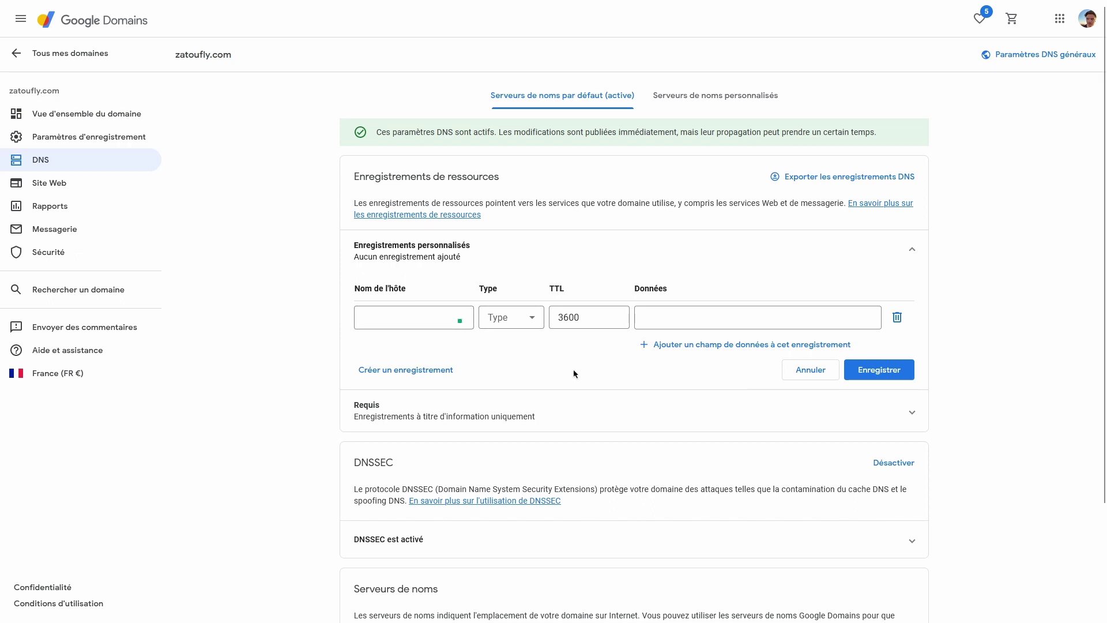
- Set the new custom DNS record for zatoufly.com to type TXT with @ as its host name
{"action": "left_click", "coordinate": [515, 324]}
{"action": "scroll", "coordinate": [508, 429], "scroll_direction": "down", "scroll_amount": 2}
{"action": "scroll", "coordinate": [508, 429], "scroll_direction": "down", "scroll_amount": 3}
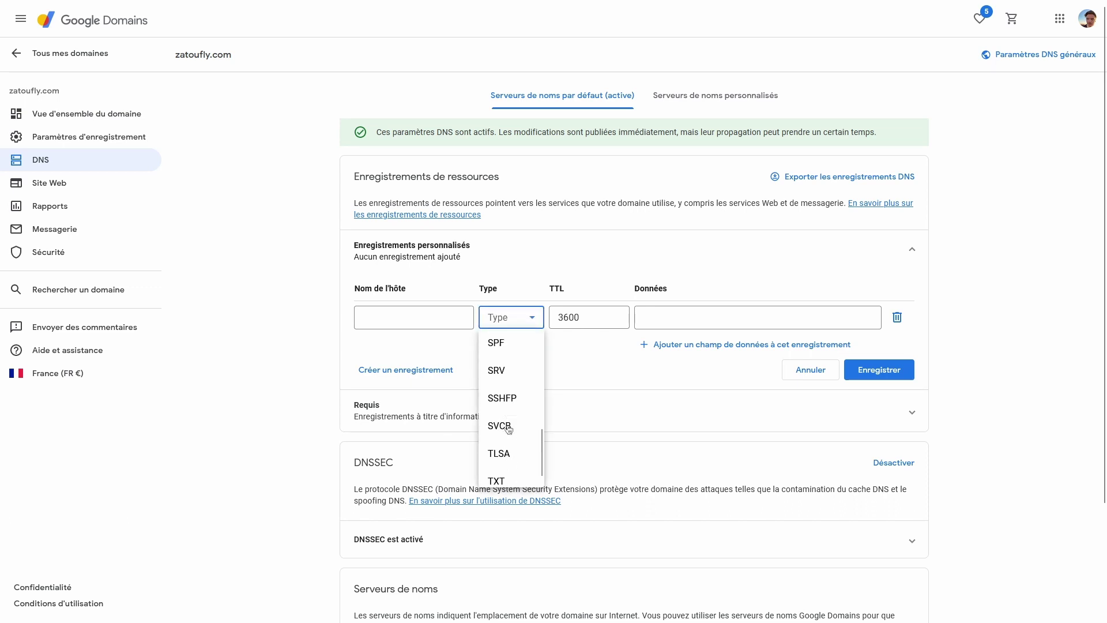
{"action": "left_click", "coordinate": [514, 471]}
{"action": "left_click", "coordinate": [398, 326]}
{"action": "type", "text": "@"}
- Copy the TXT verification value from the Microsoft 365 admin center and paste it as the TXT record's data in Google Domains
{"action": "key", "text": "alt+Tab"}
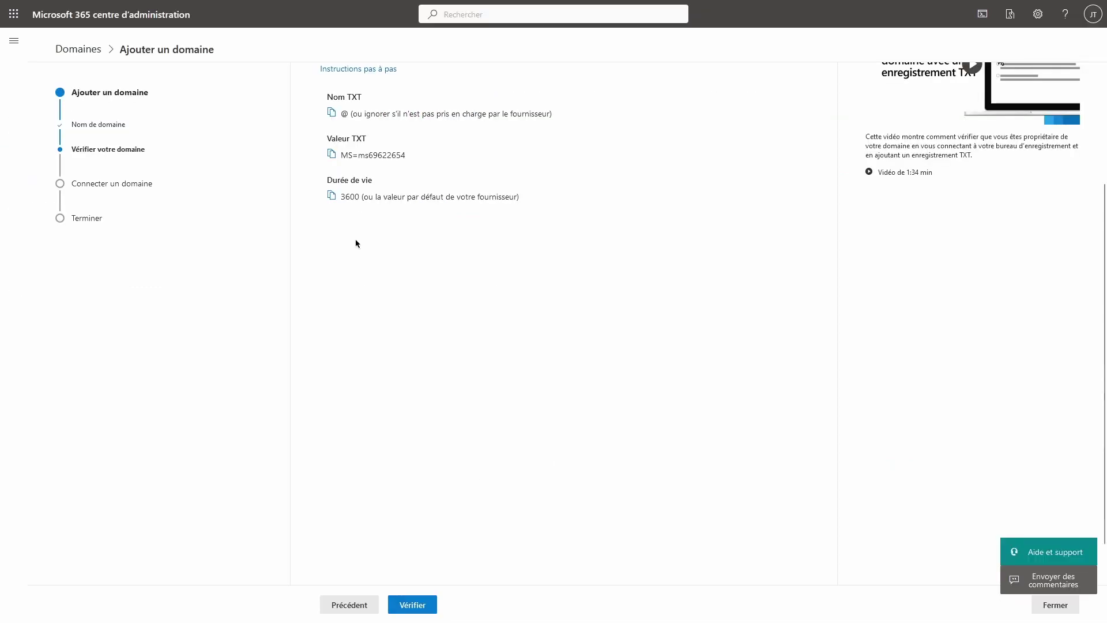
{"action": "left_click", "coordinate": [330, 156]}
{"action": "left_click", "coordinate": [903, 7]}
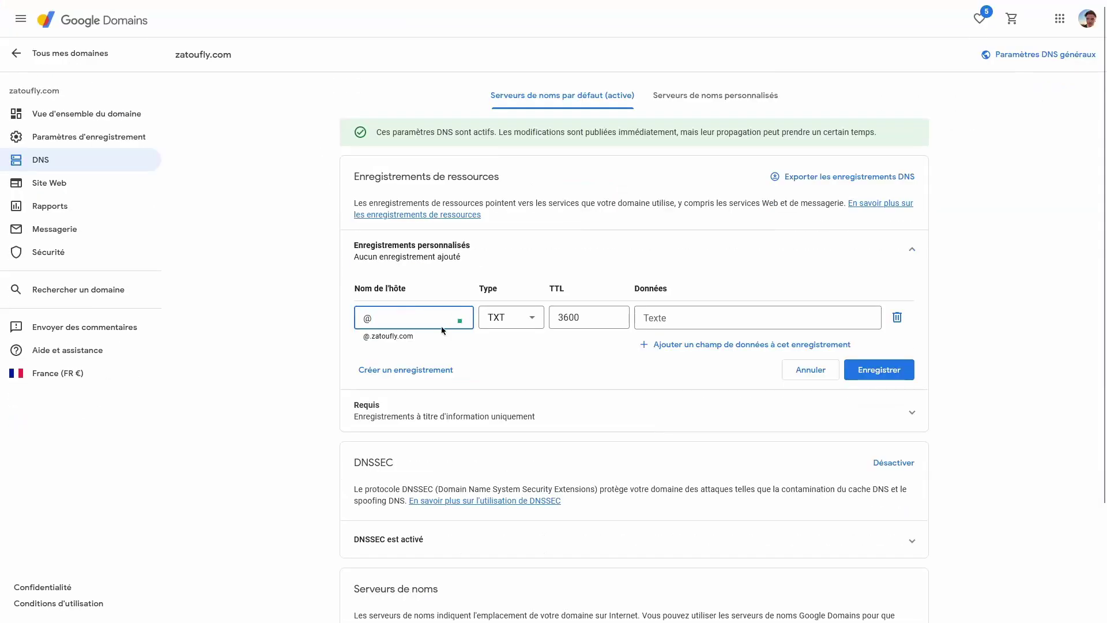
{"action": "left_click", "coordinate": [598, 316]}
{"action": "double_click", "coordinate": [598, 316]}
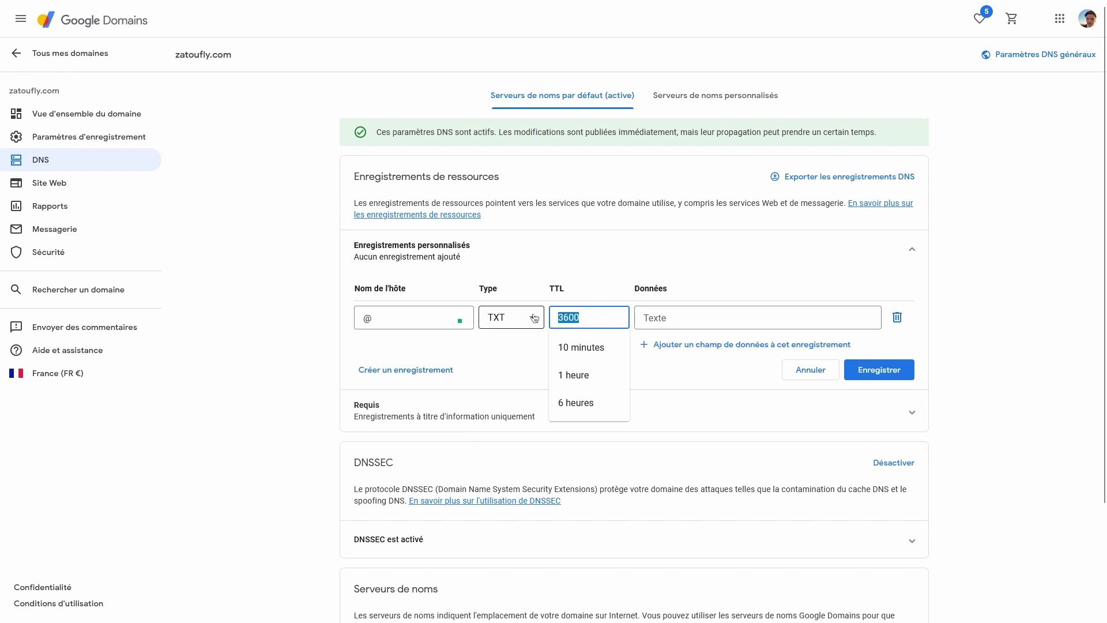
{"action": "left_click", "coordinate": [584, 316]}
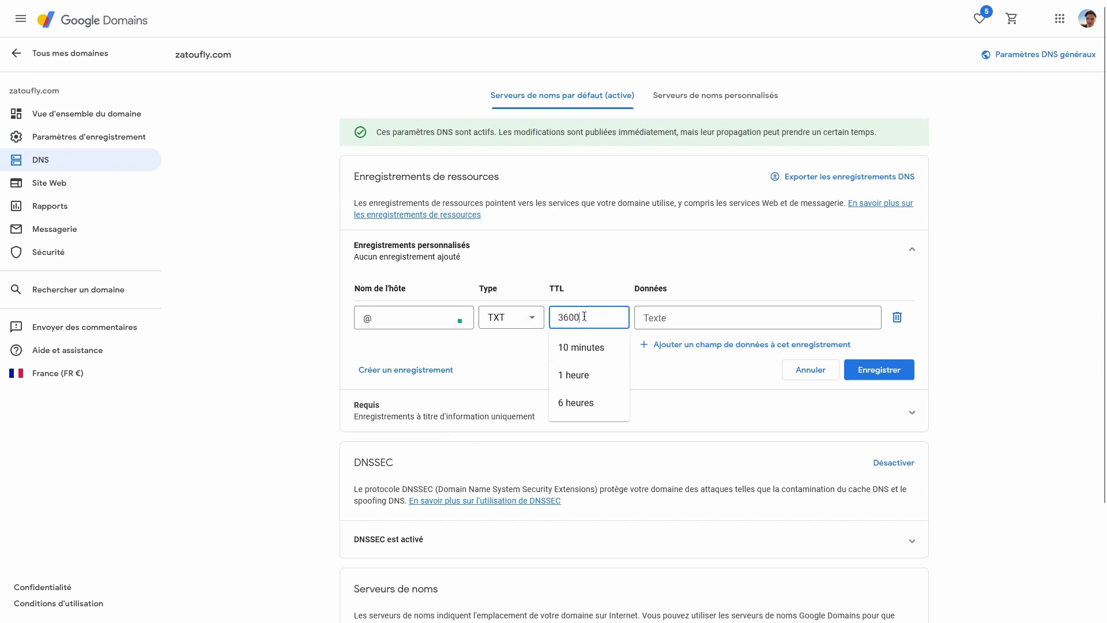
{"action": "left_click", "coordinate": [669, 313]}
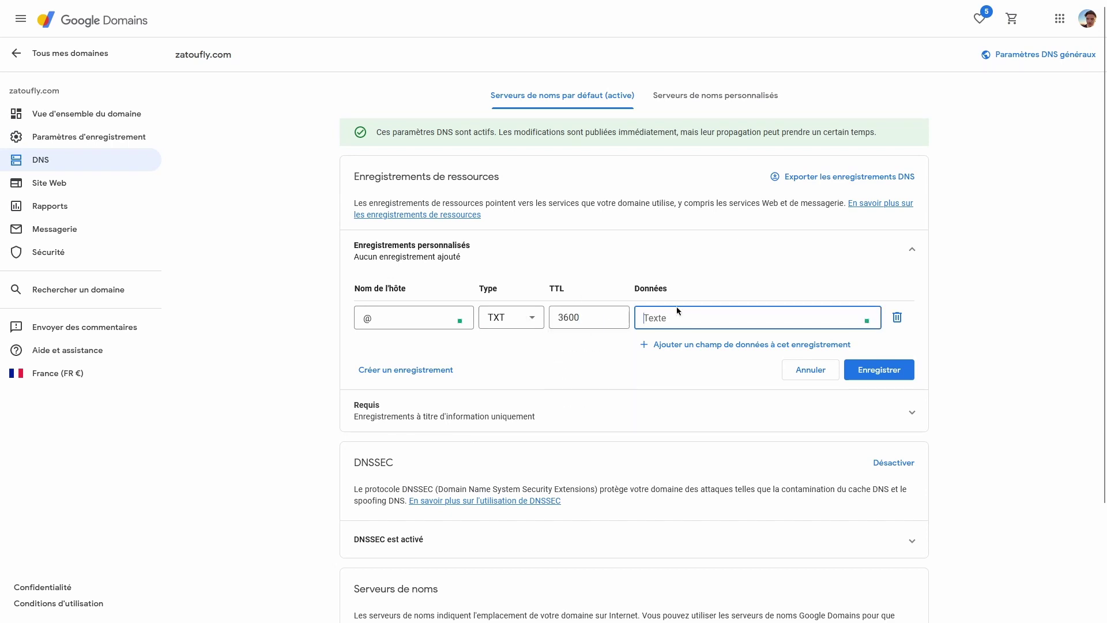
{"action": "key", "text": "ctrl+v"}
{"action": "left_click_drag", "start_coordinate": [719, 314], "coordinate": [623, 323]}
{"action": "left_click", "coordinate": [706, 318]}
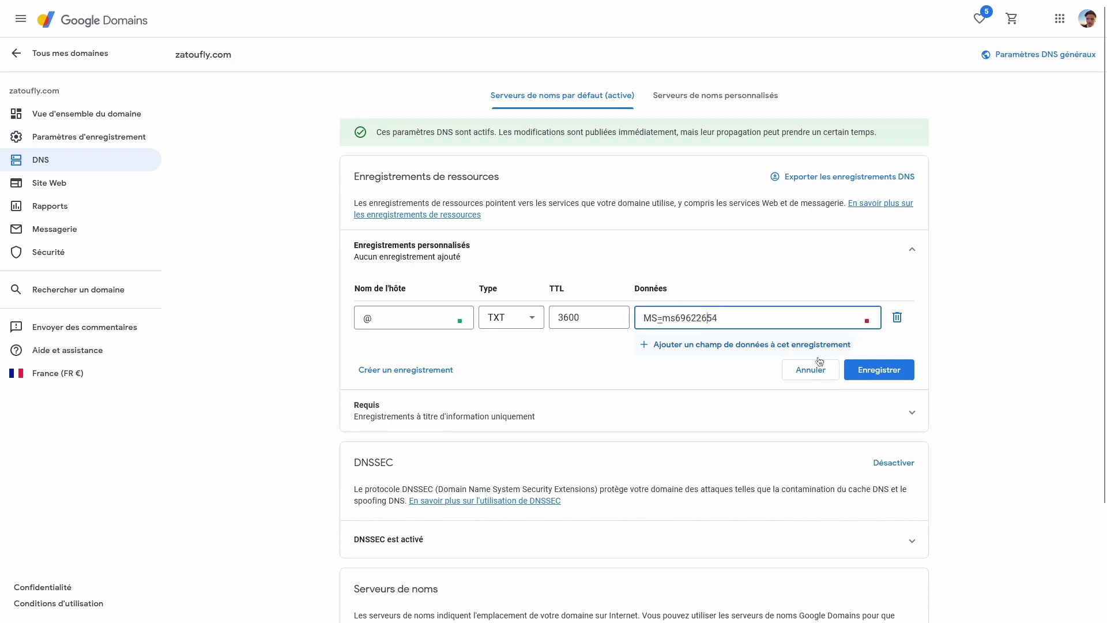
- Check the TXT name instruction in Microsoft 365, then clear the host name and save the TXT record in Google Domains
{"action": "left_click", "coordinate": [878, 369]}
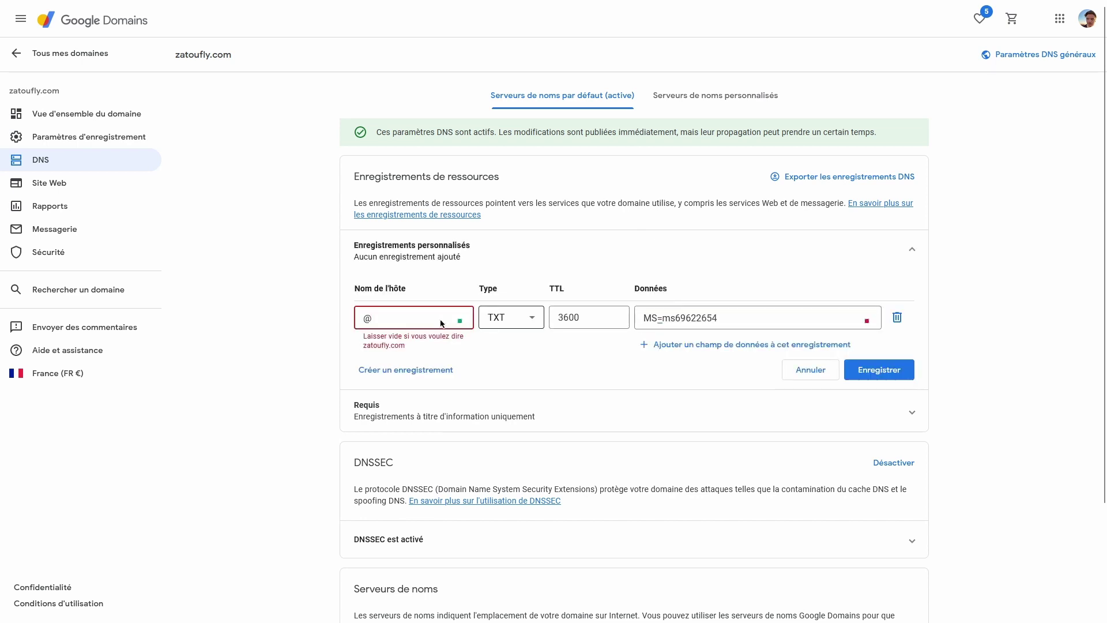
{"action": "double_click", "coordinate": [379, 319]}
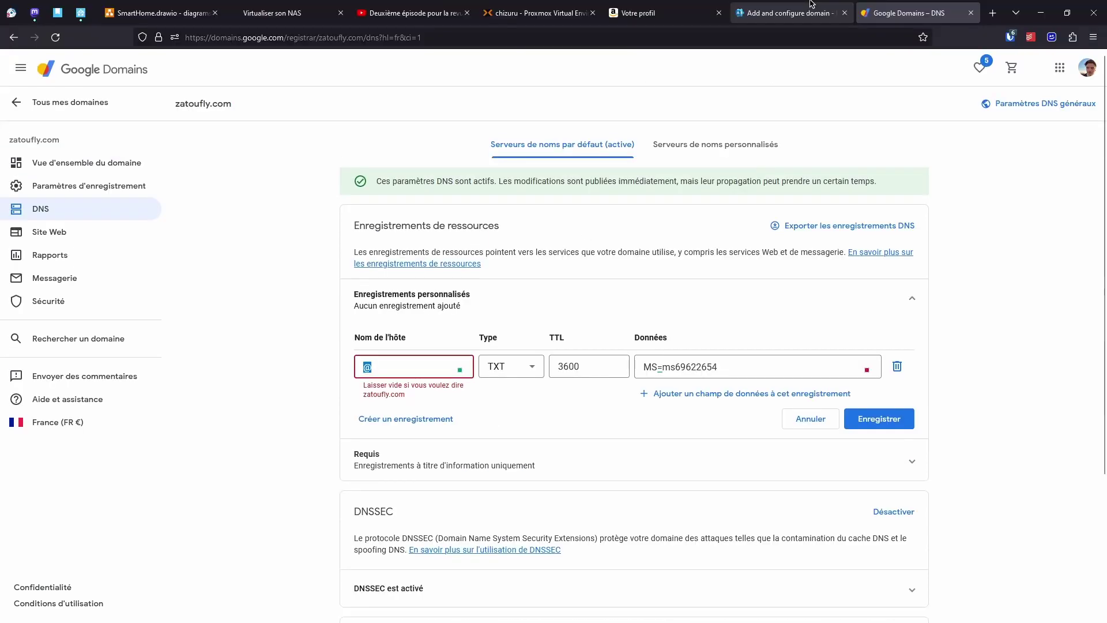
{"action": "left_click", "coordinate": [811, 3]}
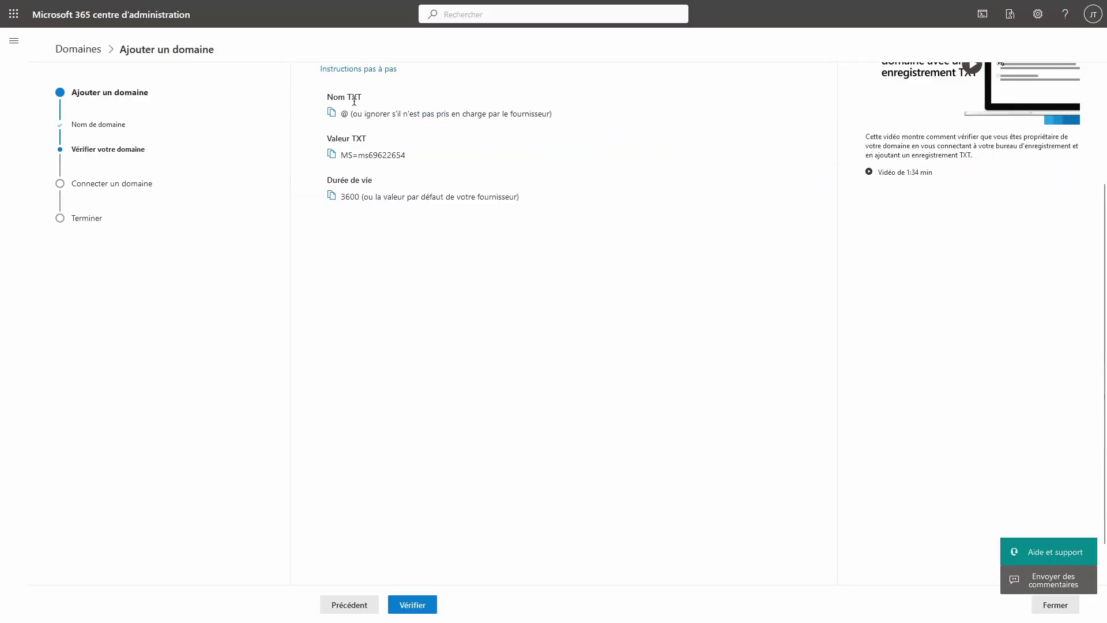
{"action": "left_click_drag", "start_coordinate": [357, 114], "coordinate": [542, 115]}
{"action": "left_click", "coordinate": [534, 115]}
{"action": "left_click", "coordinate": [924, 5]}
{"action": "left_click", "coordinate": [890, 372]}
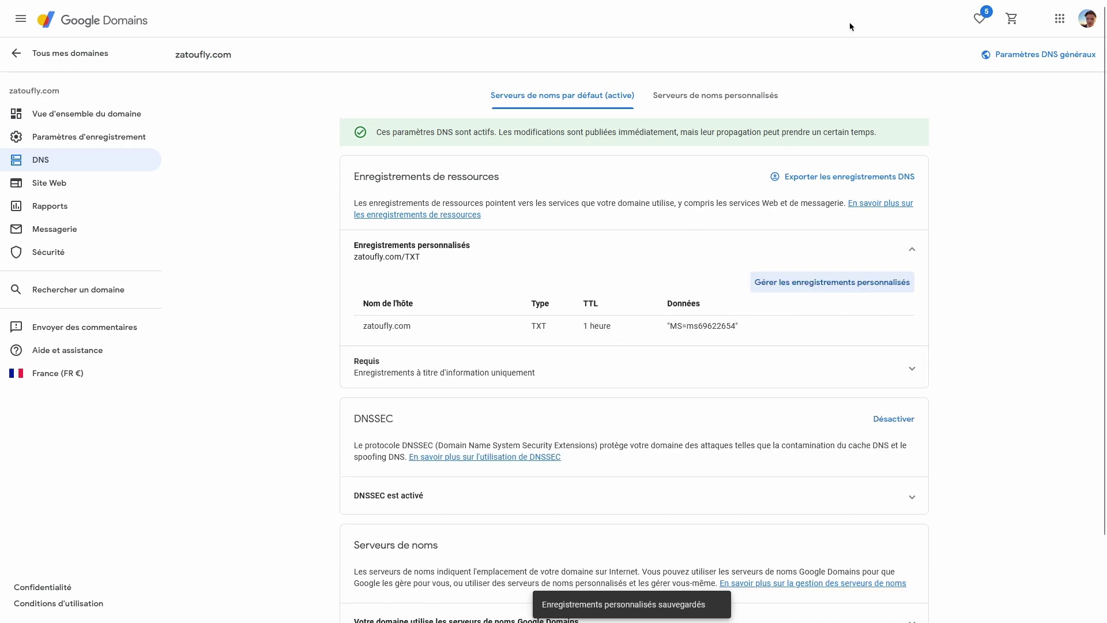
- Verify the domain in the Microsoft 365 admin center and continue with the option to add your own DNS records
{"action": "left_click", "coordinate": [808, 10]}
{"action": "left_click", "coordinate": [413, 605]}
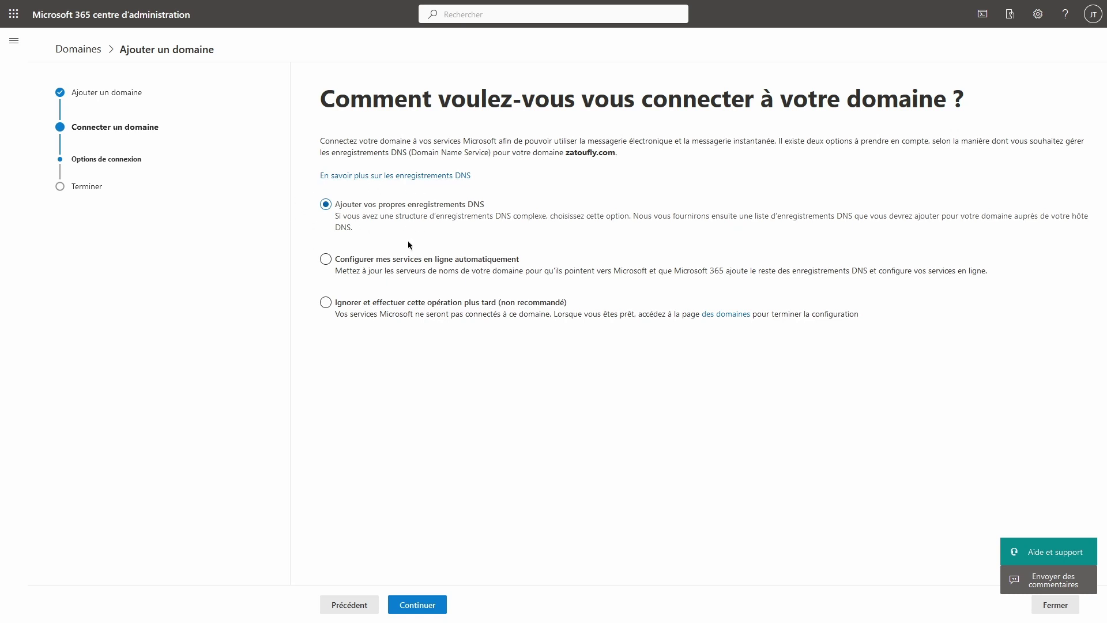
{"action": "left_click", "coordinate": [419, 606]}
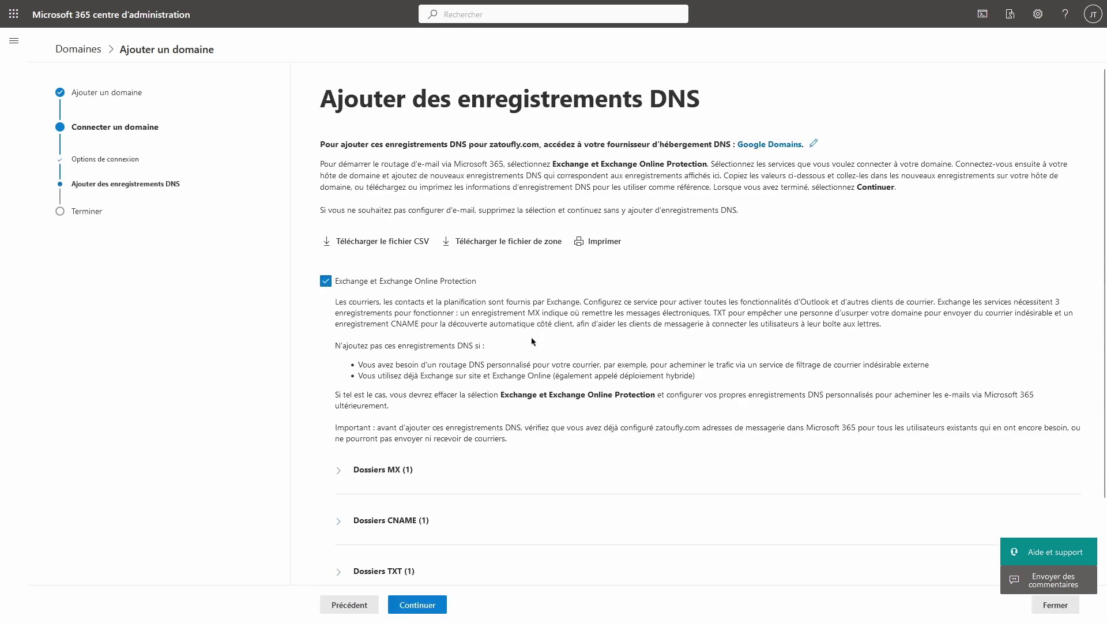
- Expand the advanced options of the DNS records page and review the Skype Entreprise and Intune services
{"action": "scroll", "coordinate": [531, 341], "scroll_direction": "down", "scroll_amount": 2}
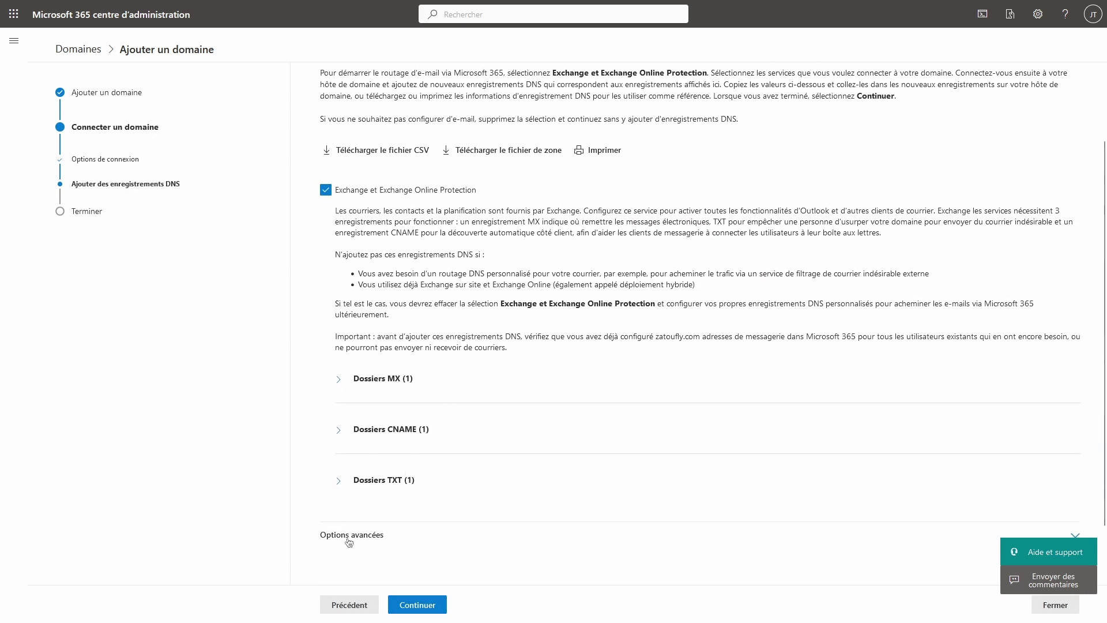
{"action": "left_click", "coordinate": [349, 536]}
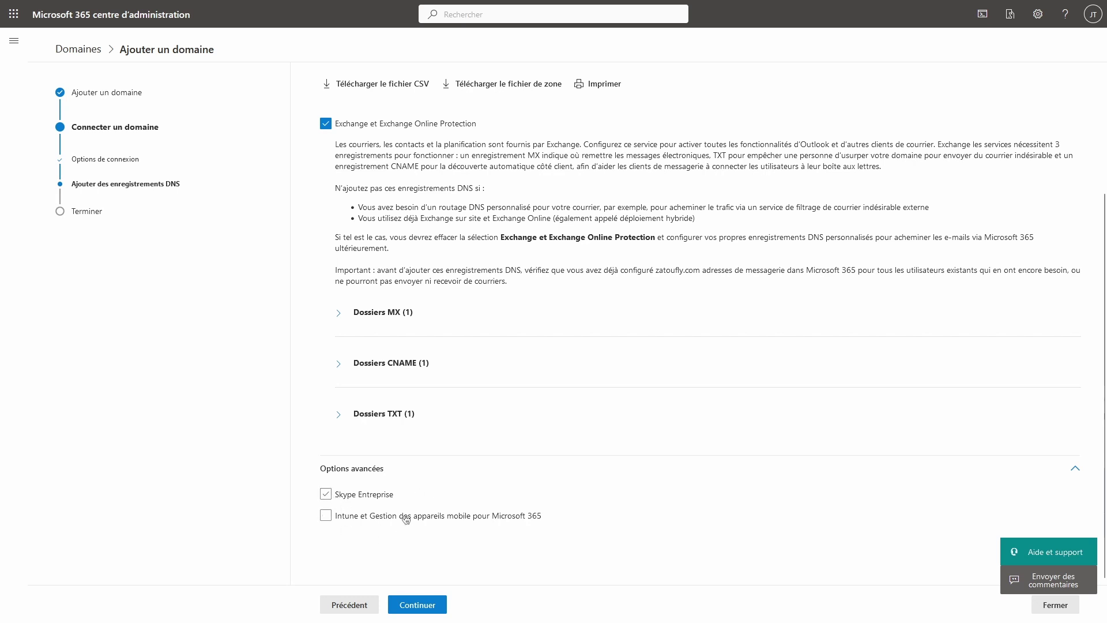
{"action": "left_click", "coordinate": [370, 491]}
- Examine the export options and the MX, CNAME and TXT records expected for Exchange and Exchange Online Protection
{"action": "scroll", "coordinate": [374, 309], "scroll_direction": "up", "scroll_amount": 1}
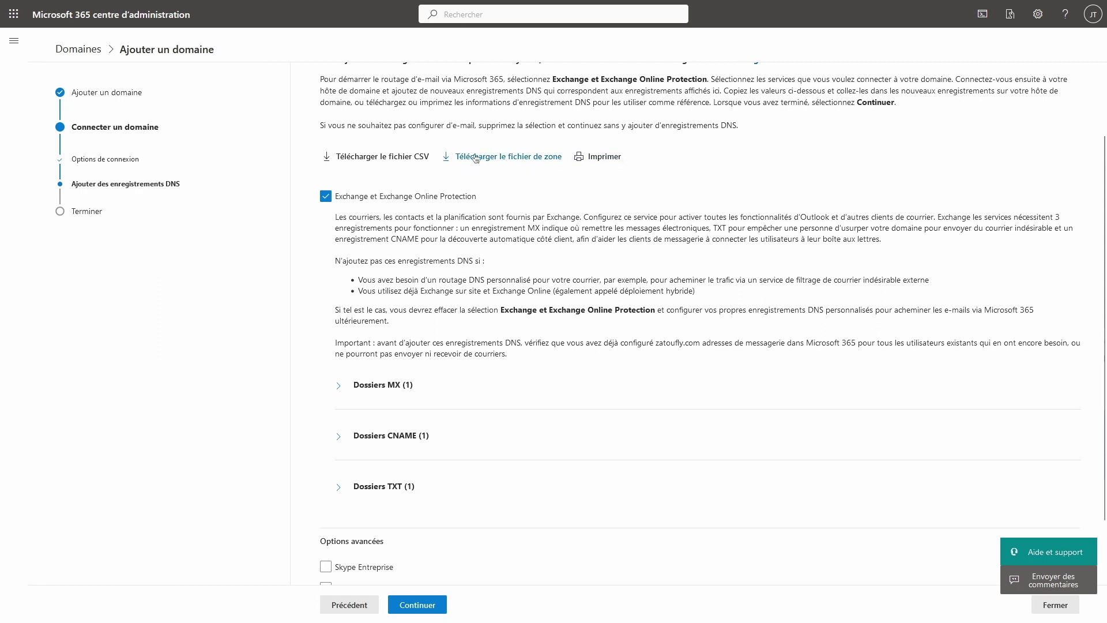
{"action": "left_click", "coordinate": [398, 164]}
{"action": "left_click", "coordinate": [476, 163]}
{"action": "scroll", "coordinate": [480, 314], "scroll_direction": "down", "scroll_amount": 2}
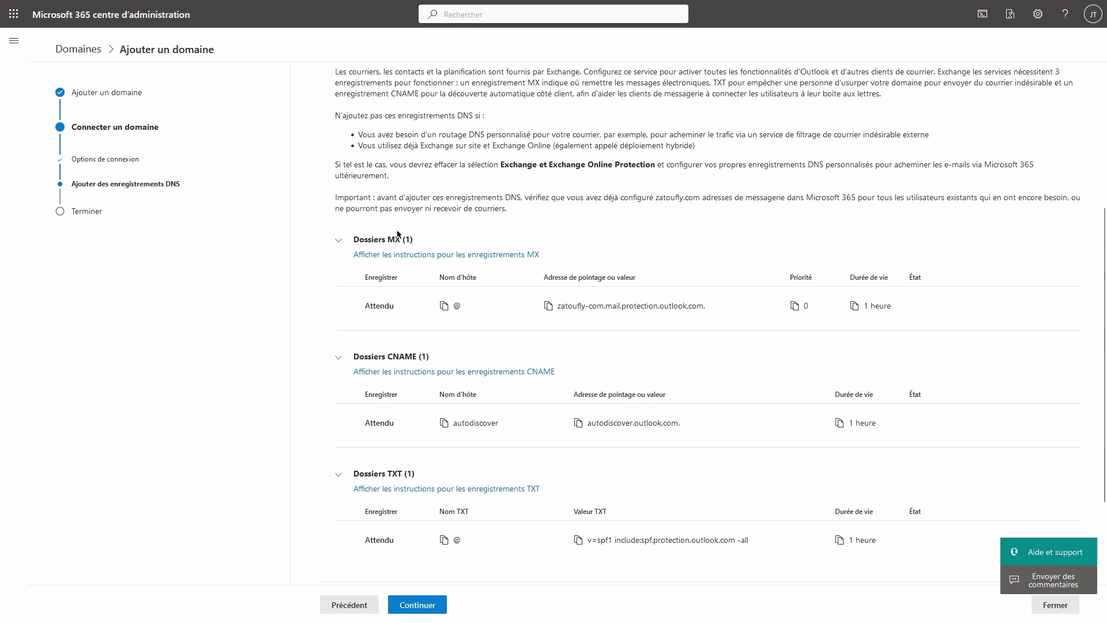
{"action": "left_click_drag", "start_coordinate": [377, 239], "coordinate": [411, 234]}
{"action": "left_click_drag", "start_coordinate": [383, 356], "coordinate": [430, 357]}
{"action": "left_click_drag", "start_coordinate": [659, 424], "coordinate": [589, 424]}
{"action": "left_click", "coordinate": [593, 445]}
{"action": "left_click_drag", "start_coordinate": [588, 539], "coordinate": [541, 551]}
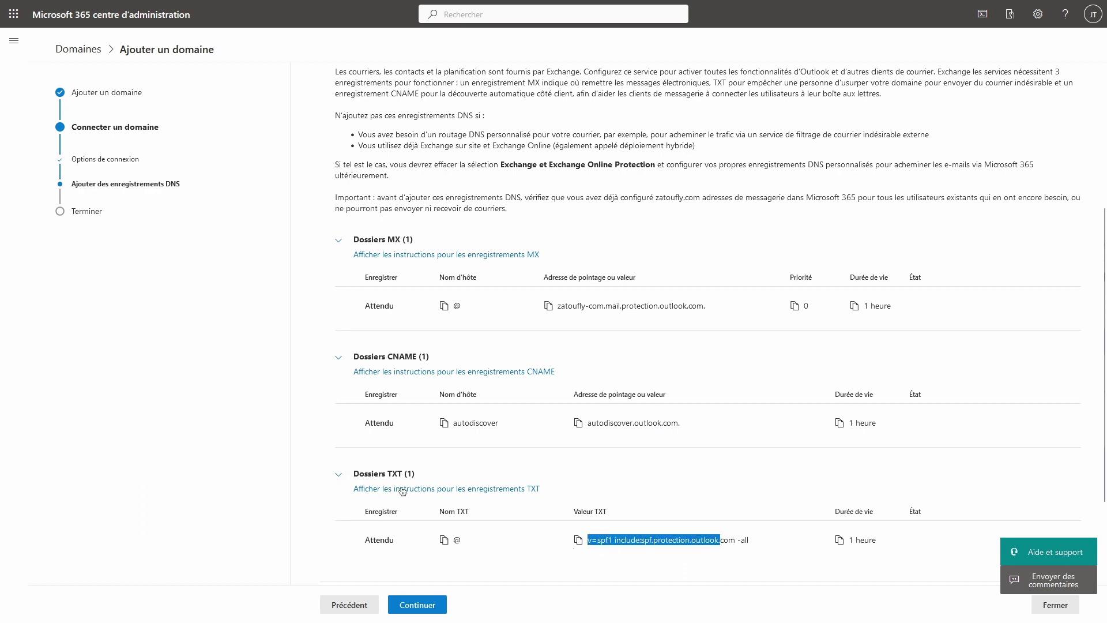
{"action": "left_click_drag", "start_coordinate": [379, 473], "coordinate": [452, 474]}
{"action": "left_click", "coordinate": [494, 456]}
{"action": "scroll", "coordinate": [484, 438], "scroll_direction": "down", "scroll_amount": 2}
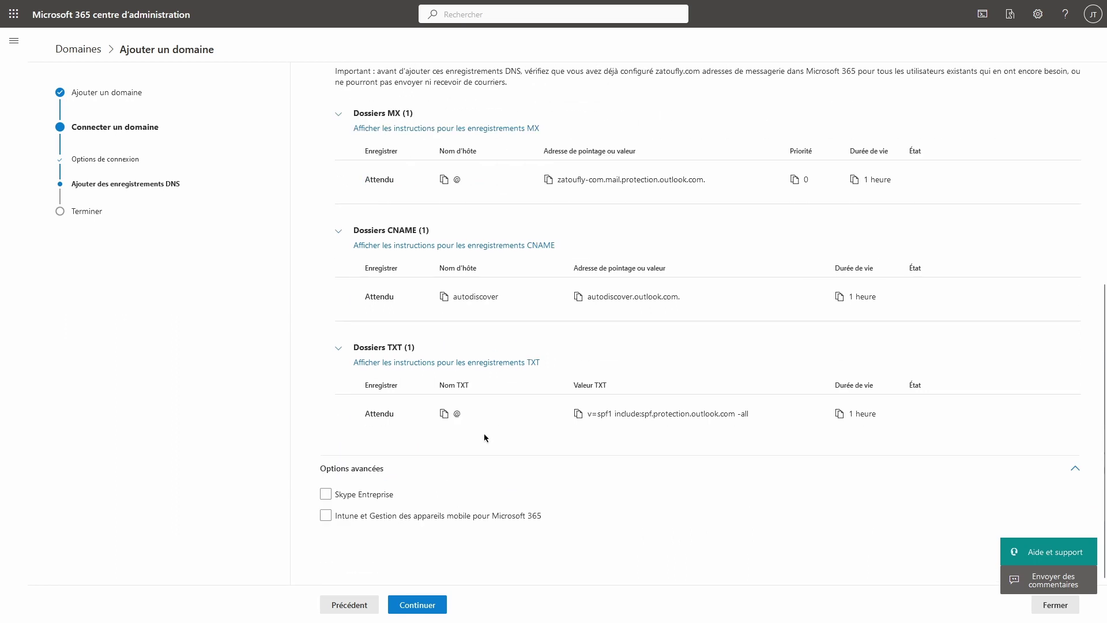
{"action": "scroll", "coordinate": [509, 404], "scroll_direction": "up", "scroll_amount": 5}
{"action": "scroll", "coordinate": [501, 375], "scroll_direction": "down", "scroll_amount": 5}
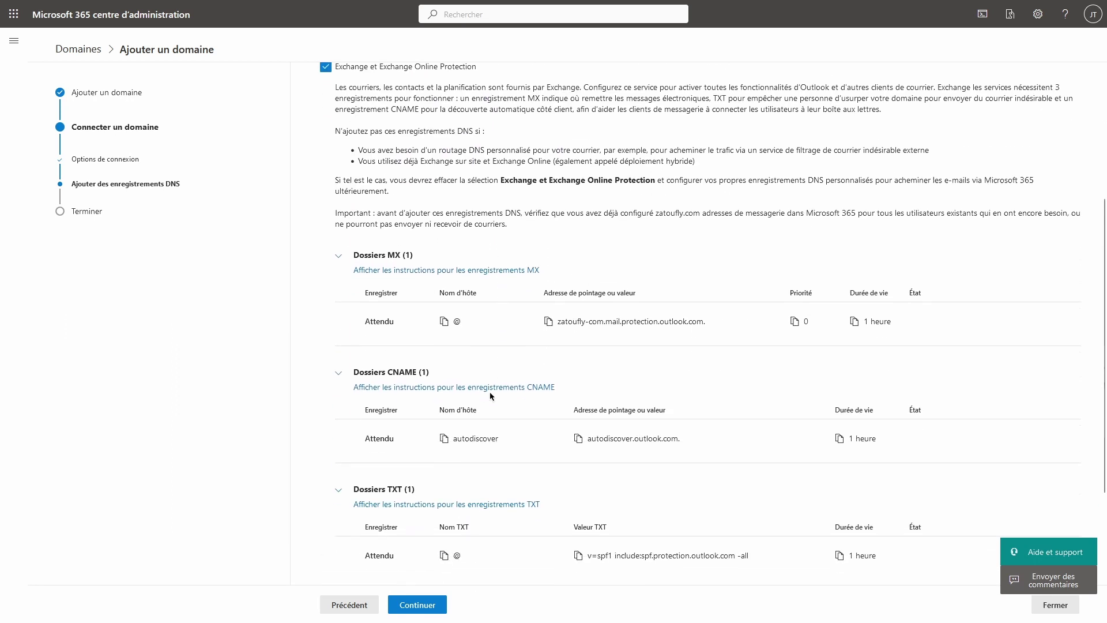
- Enable the Skype Entreprise and Intune services in the advanced options and expand Skype's CNAME records
{"action": "left_click", "coordinate": [326, 494]}
{"action": "left_click", "coordinate": [327, 494]}
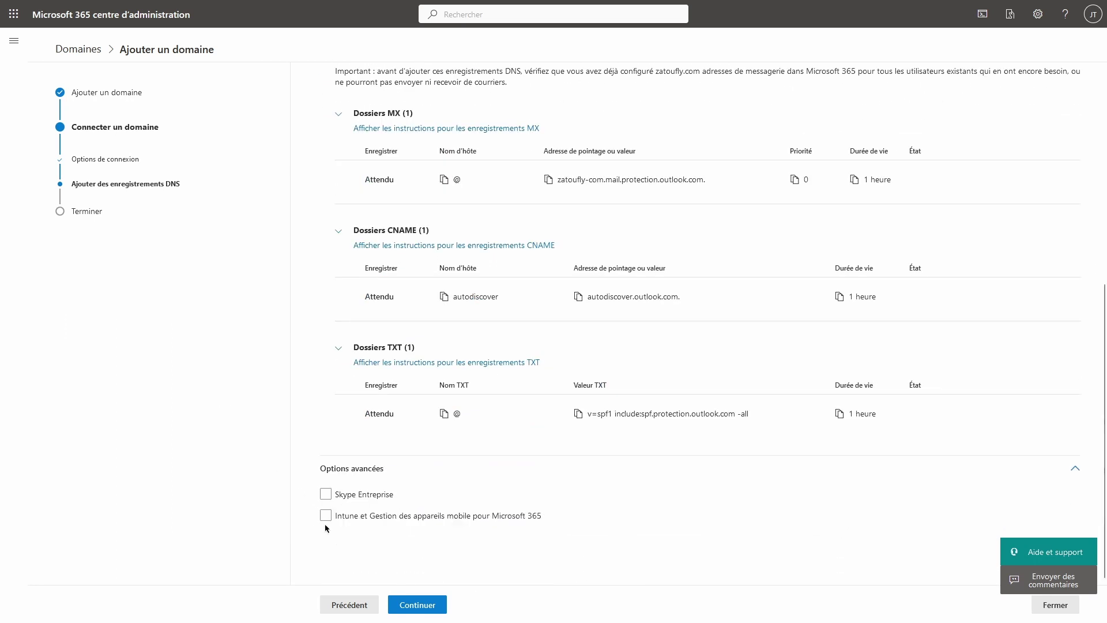
{"action": "left_click", "coordinate": [325, 515]}
{"action": "left_click", "coordinate": [326, 494]}
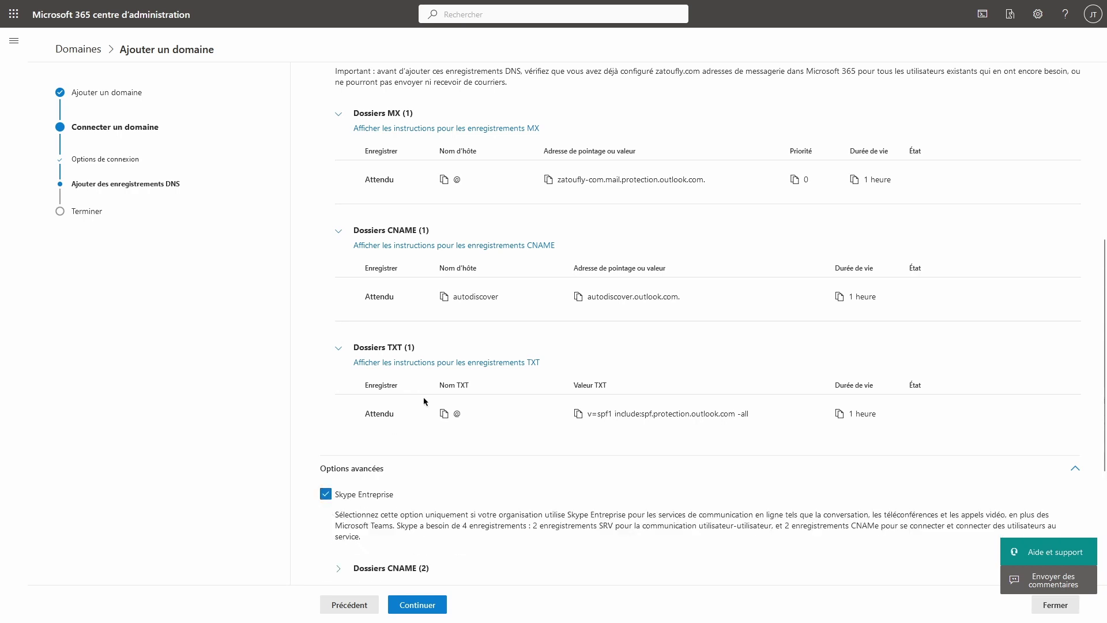
{"action": "scroll", "coordinate": [449, 468], "scroll_direction": "down", "scroll_amount": 3}
{"action": "left_click", "coordinate": [340, 504]}
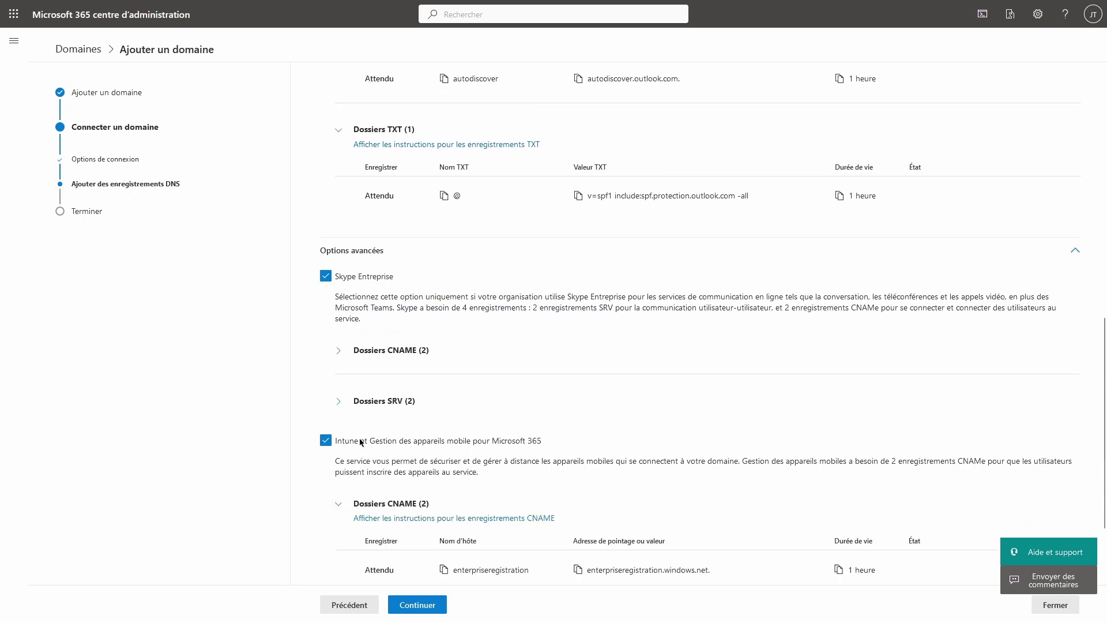
{"action": "left_click", "coordinate": [340, 352]}
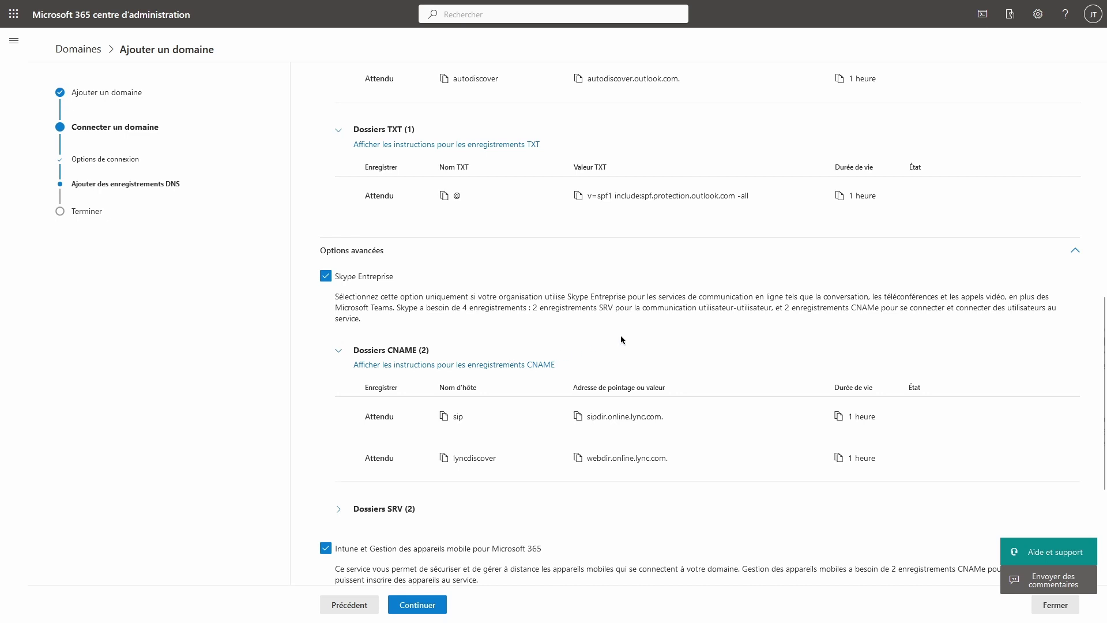
{"action": "scroll", "coordinate": [663, 329], "scroll_direction": "up", "scroll_amount": 10}
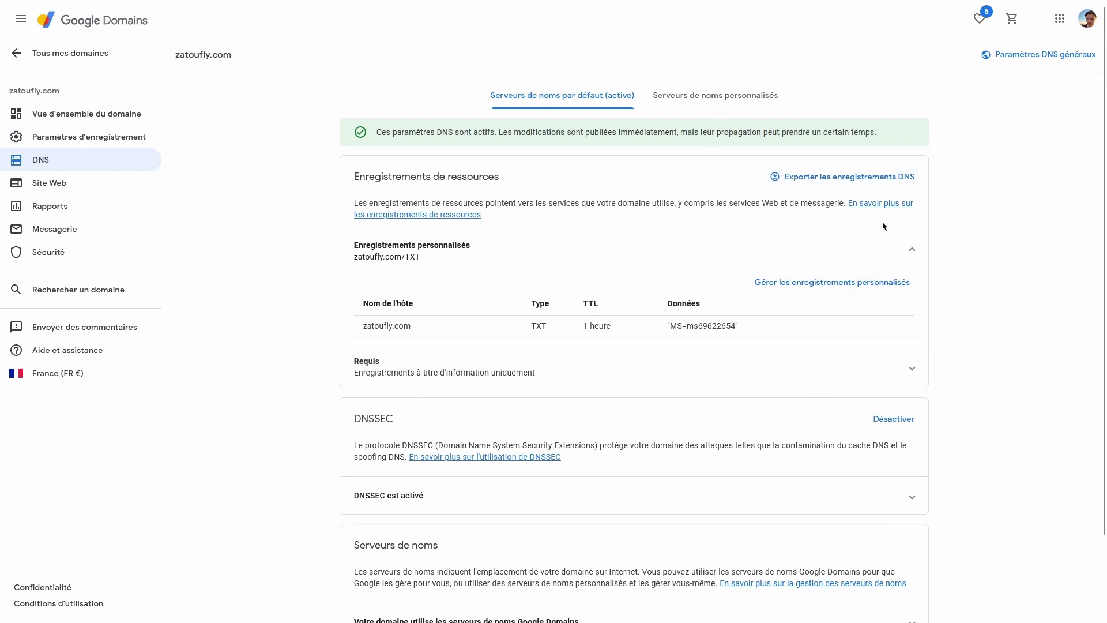
- Check the Microsoft 365 DNS records page and return to the Google Domains DNS page in full screen
{"action": "left_click", "coordinate": [612, 370]}
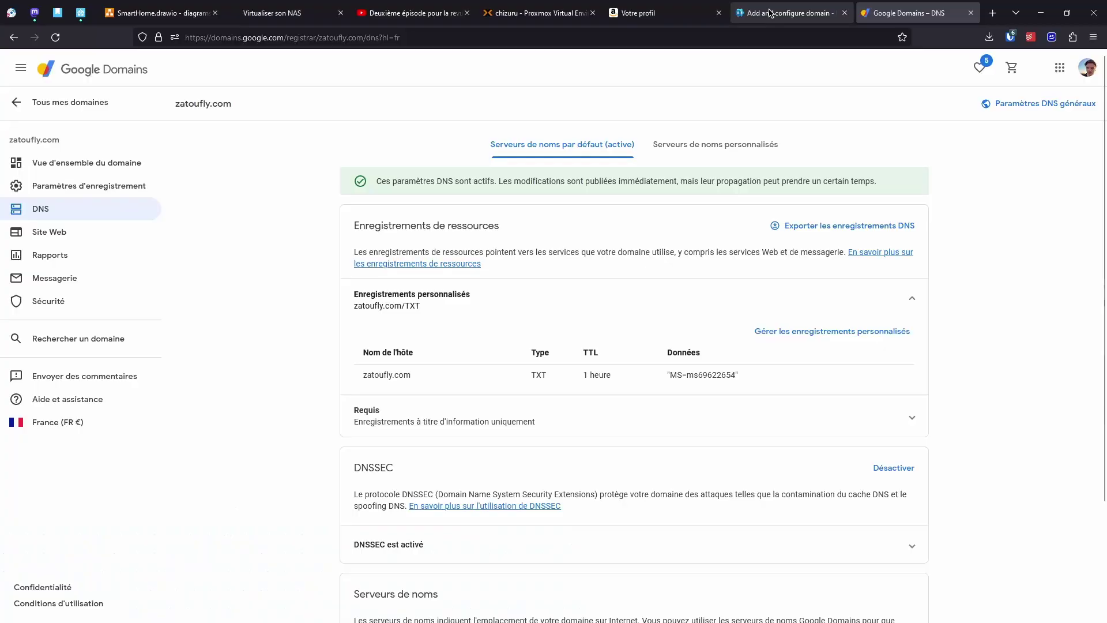
{"action": "left_click", "coordinate": [770, 13]}
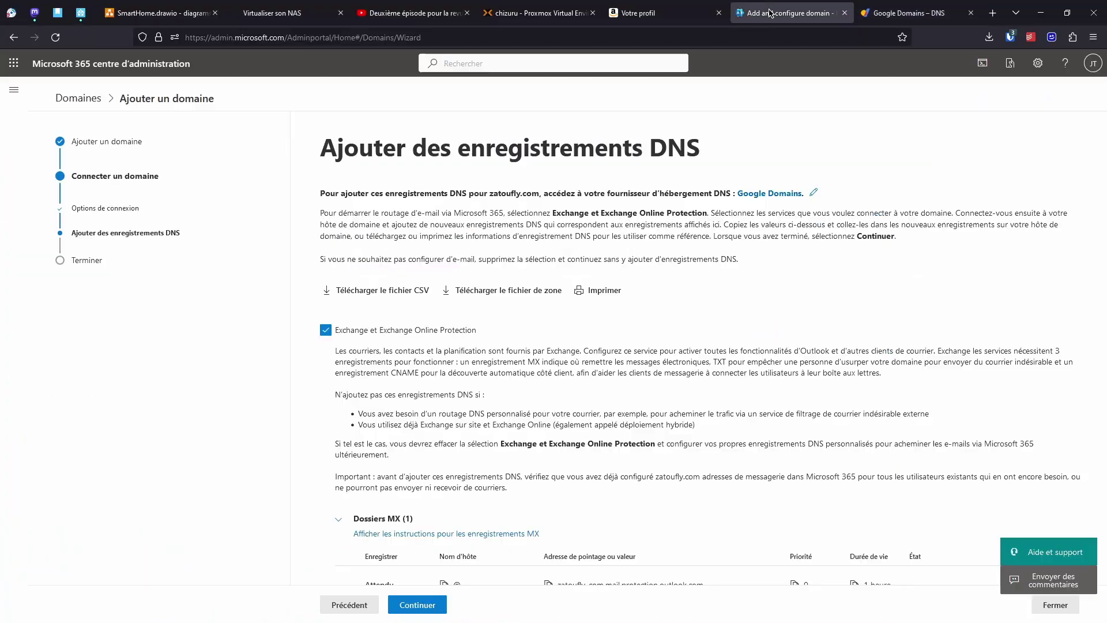
{"action": "key", "text": "F11"}
{"action": "key", "text": "ctrl+shift+Tab"}
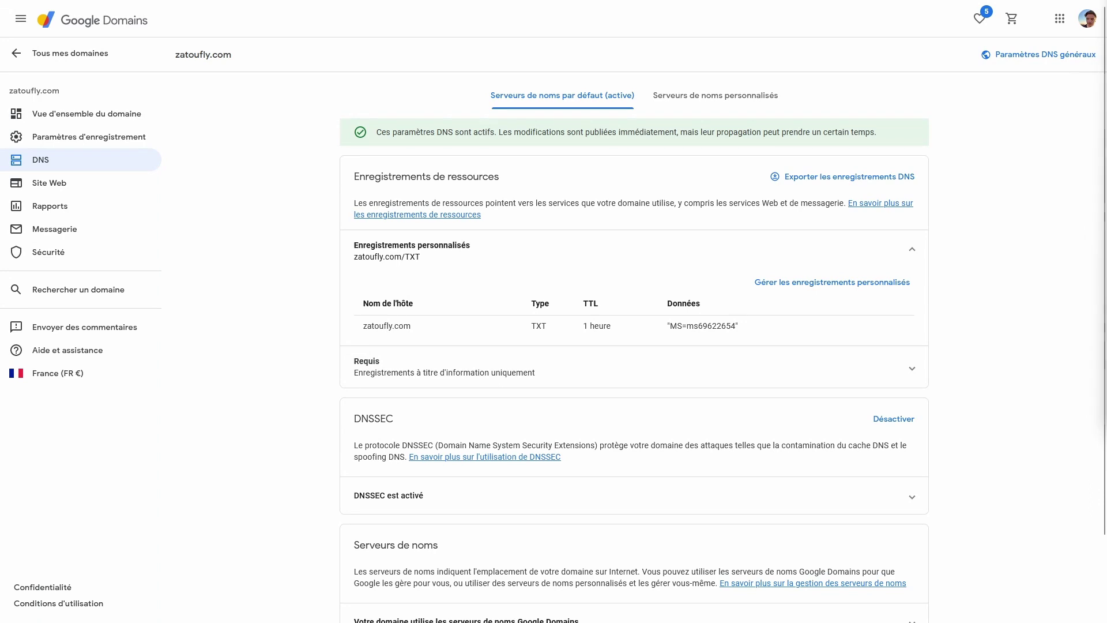
- Open the custom records for editing and add an MX record with a blank host and data zatoufly-com.mail.protection.outlook.com
{"action": "left_click", "coordinate": [832, 282]}
{"action": "left_click", "coordinate": [411, 371]}
{"action": "left_click", "coordinate": [507, 375]}
{"action": "left_click", "coordinate": [502, 571]}
{"action": "left_click", "coordinate": [684, 376]}
{"action": "type", "text": "zatoufly-com.mail.protection.outlook.com."}
- Add a CNAME record with host name autodiscover and data autodiscover.outlook.com
{"action": "left_click", "coordinate": [402, 445]}
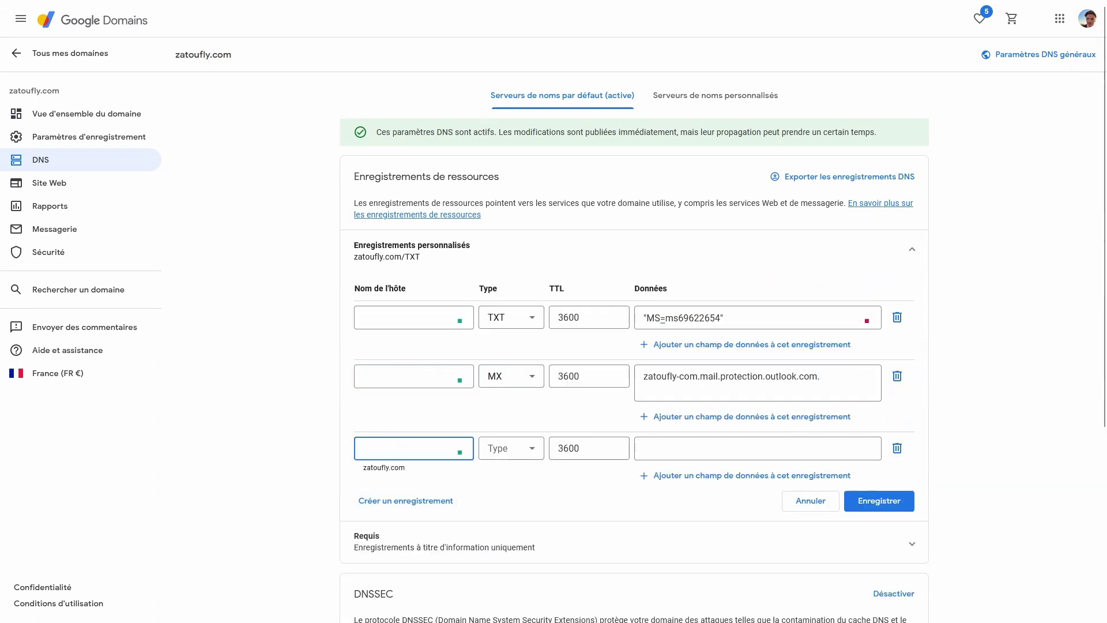
{"action": "type", "text": "autodiscover"}
{"action": "left_click", "coordinate": [524, 449]}
{"action": "left_click", "coordinate": [503, 539]}
{"action": "left_click", "coordinate": [684, 447]}
{"action": "type", "text": "autodiscover.outlook.com."}
- Add a TXT record with a blank host name and the value v=spf1 include:spf.protection.outlook.com -all
{"action": "left_click", "coordinate": [436, 481]}
{"action": "left_click", "coordinate": [511, 369]}
{"action": "scroll", "coordinate": [504, 490], "scroll_direction": "down", "scroll_amount": 5}
{"action": "left_click", "coordinate": [501, 528]}
{"action": "left_click", "coordinate": [731, 367]}
{"action": "type", "text": "v=spf1 include:spf.protection.outlook.com -all"}
- Add two CNAME records with the host names sip and lyncdiscover
{"action": "left_click", "coordinate": [421, 422]}
{"action": "left_click", "coordinate": [426, 481]}
{"action": "left_click", "coordinate": [403, 427]}
{"action": "type", "text": "sip"}
{"action": "left_click", "coordinate": [682, 428]}
{"action": "key", "text": "ctrl+v"}
{"action": "left_click", "coordinate": [721, 488]}
{"action": "key", "text": "ctrl+v"}
{"action": "left_click", "coordinate": [526, 428]}
{"action": "left_click", "coordinate": [504, 539]}
{"action": "left_click", "coordinate": [511, 465]}
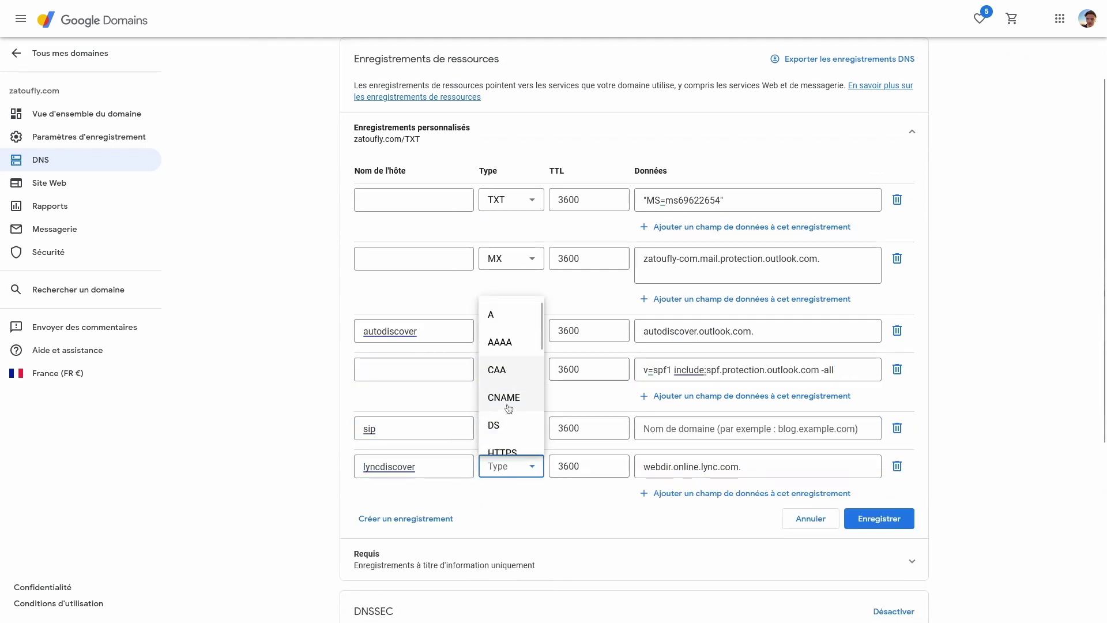
{"action": "left_click", "coordinate": [507, 400]}
- Create two more custom records and set the type of both to SRV
{"action": "double_click", "coordinate": [433, 498]}
{"action": "left_click", "coordinate": [511, 386]}
{"action": "scroll", "coordinate": [507, 519], "scroll_direction": "down", "scroll_amount": 3}
{"action": "left_click", "coordinate": [508, 527]}
{"action": "left_click", "coordinate": [517, 459]}
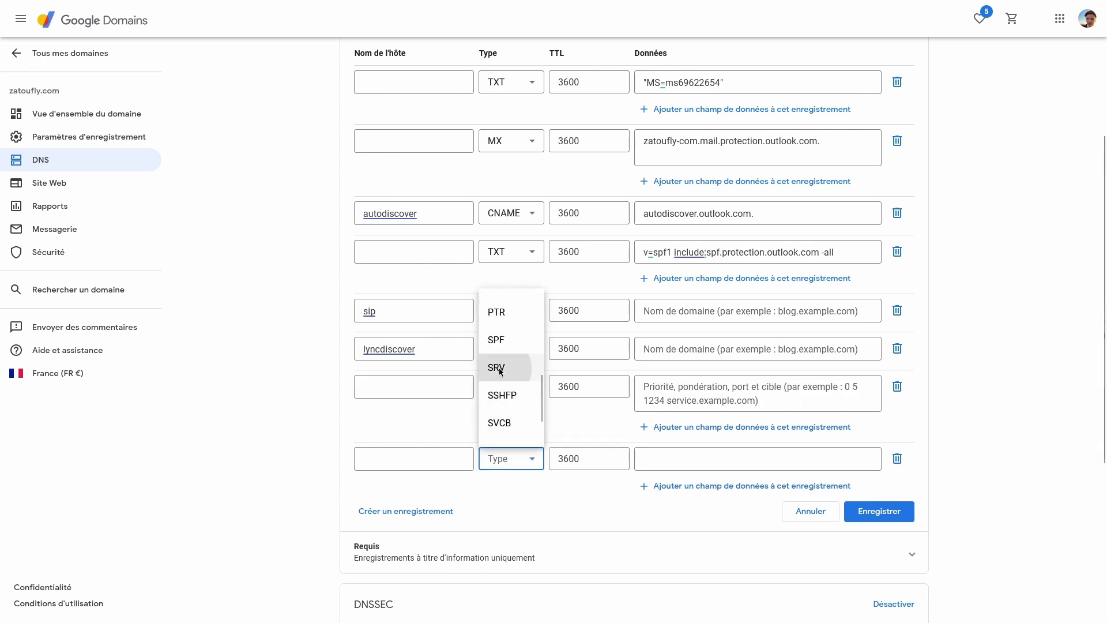
{"action": "left_click", "coordinate": [502, 364]}
- Set the host names of the two SRV records to _sip and _sipfederationtls
{"action": "left_click", "coordinate": [715, 386]}
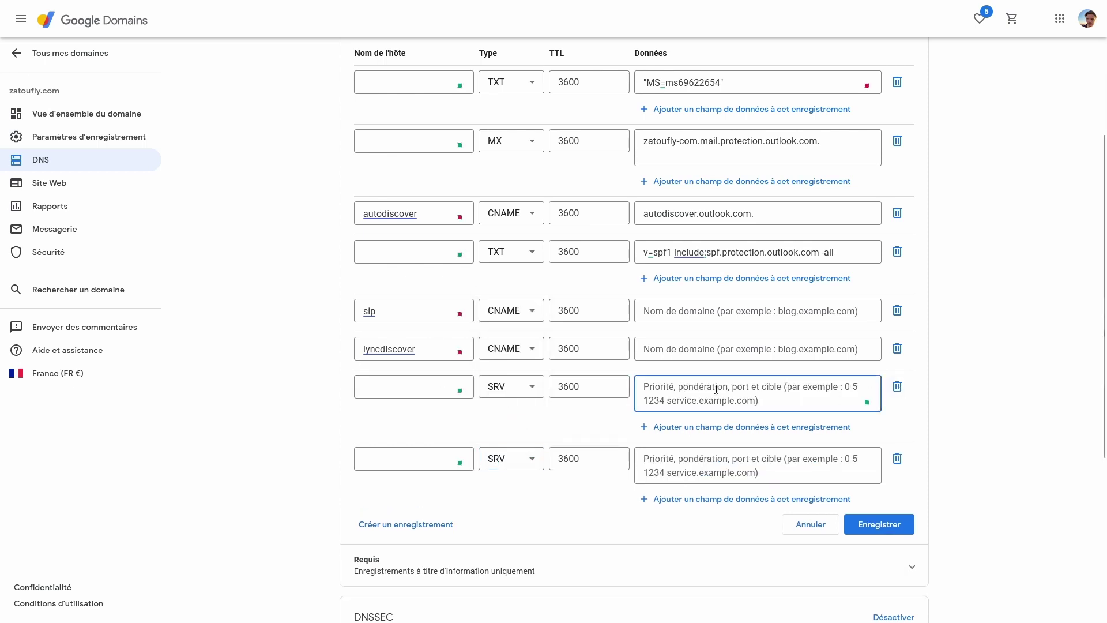
{"action": "left_click", "coordinate": [408, 387]}
{"action": "key", "text": "ctrl+v"}
{"action": "left_click", "coordinate": [407, 459]}
{"action": "key", "text": "ctrl+v"}
- Set the _sip data to 100 1 443 sipdir.online.lync.com. and the _sipfederationtls data to 100 1 5061 sipfed.online.lync.com
{"action": "left_click", "coordinate": [733, 386]}
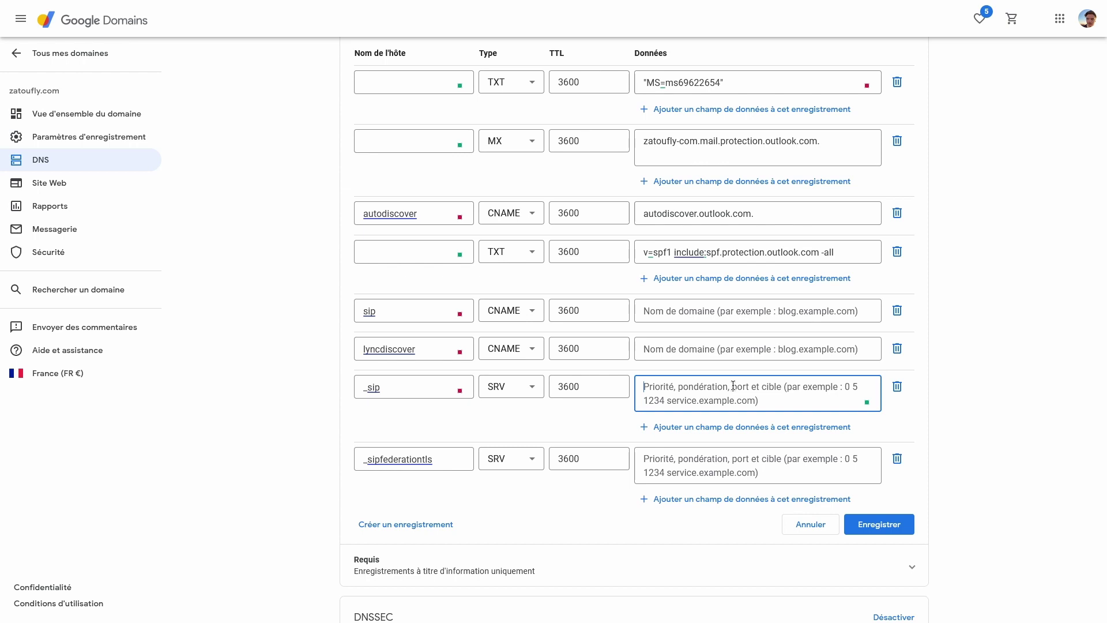
{"action": "type", "text": "100 1 443"}
{"action": "type", "text": "sipdir.online.lync.com."}
{"action": "left_click", "coordinate": [672, 460]}
{"action": "type", "text": "100 1 5061"}
{"action": "left_click", "coordinate": [810, 471]}
{"action": "type", "text": "sipfed.online.lync.com."}
- Create two CNAME records with data enterpriseregistration.windows.net. and enterpriseenrollment-s.manage.microsoft.com
{"action": "left_click", "coordinate": [405, 525]}
{"action": "scroll", "coordinate": [592, 486], "scroll_direction": "down", "scroll_amount": 2}
{"action": "left_click", "coordinate": [405, 464]}
{"action": "left_click", "coordinate": [718, 440]}
{"action": "left_click", "coordinate": [872, 443]}
{"action": "type", "text": "enterpriseregistration.windows.net."}
{"action": "left_click", "coordinate": [725, 474]}
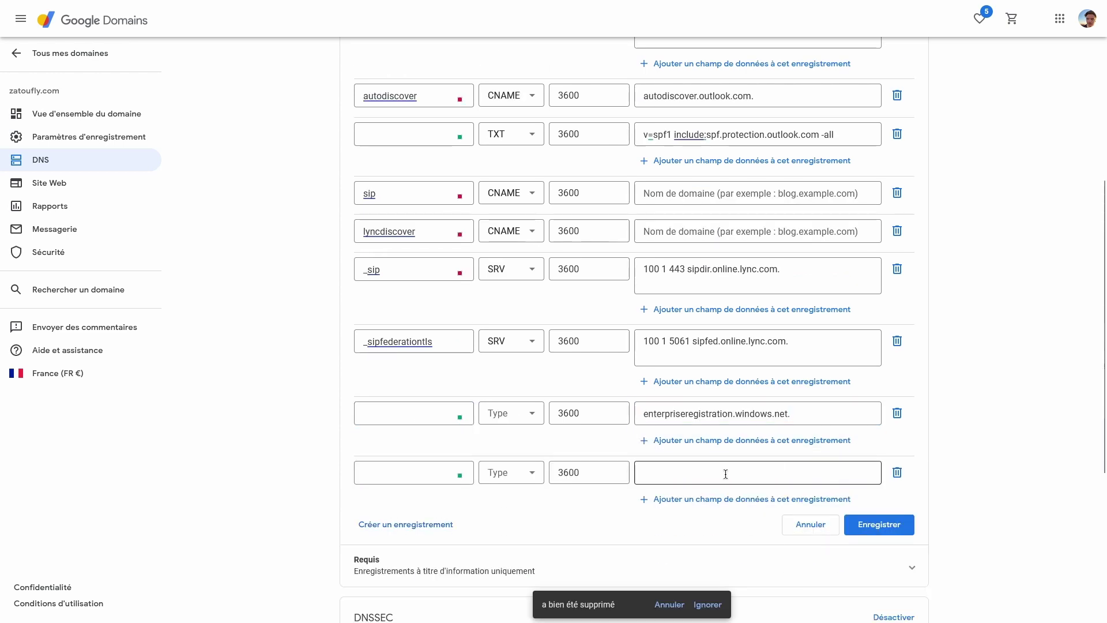
{"action": "type", "text": "enterpriseenrollment-s.manage.microsoft.com."}
{"action": "left_click", "coordinate": [490, 455]}
{"action": "left_click", "coordinate": [503, 561]}
- Name the new CNAME hosts enterpriseregistration and enterpriseenrollment, and re-enter data enterpriseregistration.windows.net. and enterpriseenrollment-s.manage.microsoft.com. respectively
{"action": "left_click", "coordinate": [386, 422]}
{"action": "type", "text": "enterpriseregistration"}
{"action": "left_click", "coordinate": [405, 451]}
{"action": "type", "text": "enterpriseenrollment"}
{"action": "left_click", "coordinate": [758, 413]}
{"action": "key", "text": "ctrl+v"}
{"action": "left_click", "coordinate": [757, 452]}
{"action": "key", "text": "ctrl+v"}
- Review the record list and the SRV host names, and save the records, agreeing to replace the existing ones
{"action": "scroll", "coordinate": [1004, 388], "scroll_direction": "up", "scroll_amount": 2}
{"action": "scroll", "coordinate": [986, 328], "scroll_direction": "up", "scroll_amount": 1}
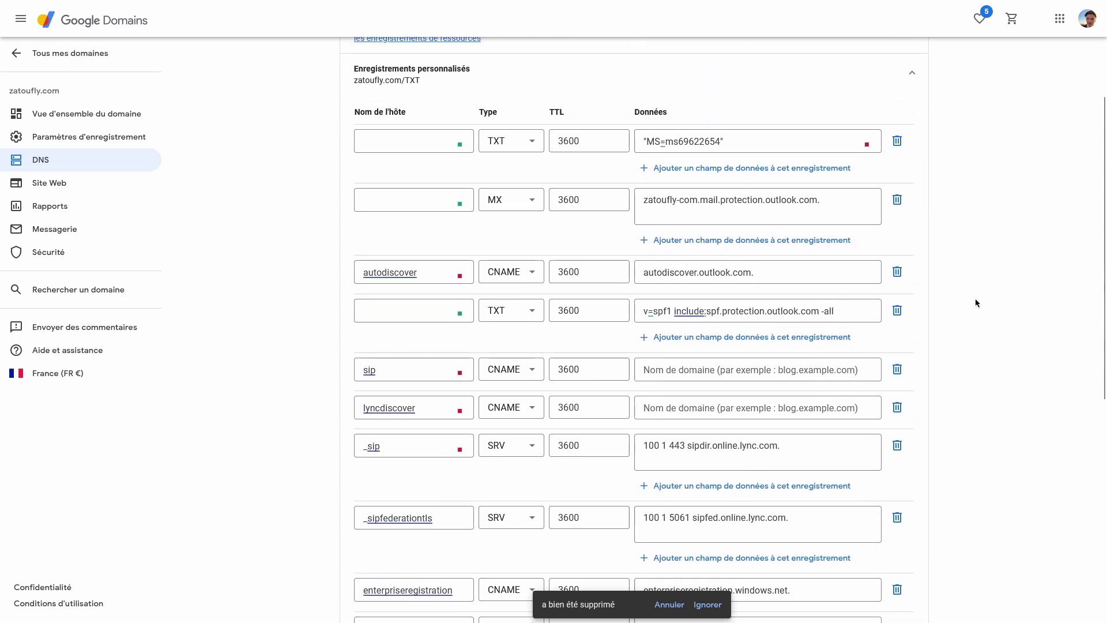
{"action": "scroll", "coordinate": [977, 302], "scroll_direction": "down", "scroll_amount": 2}
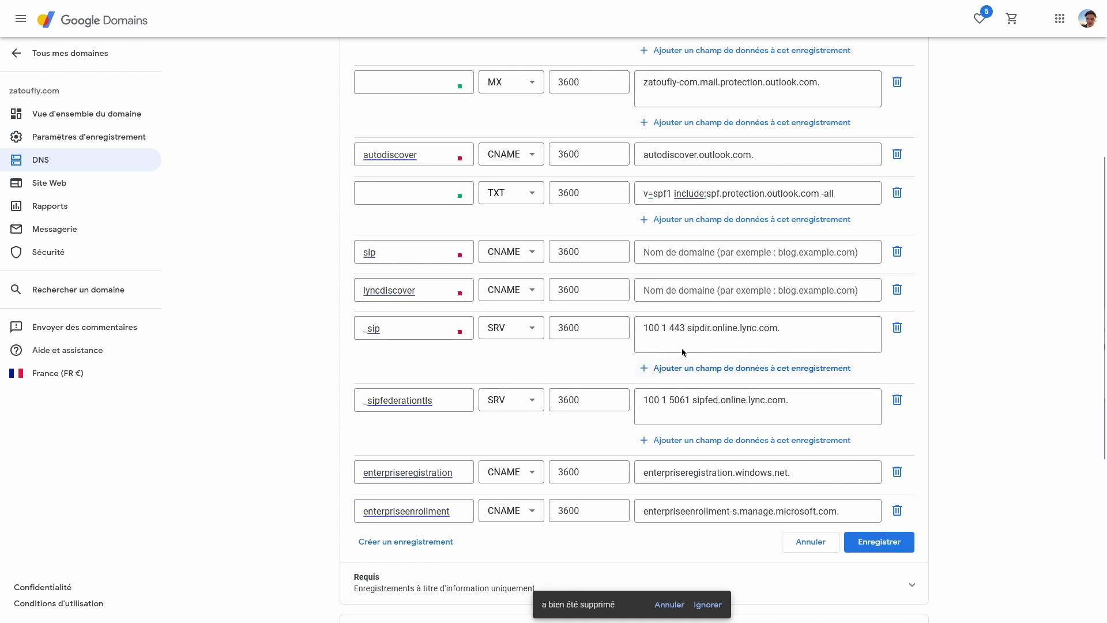
{"action": "left_click_drag", "start_coordinate": [420, 331], "coordinate": [267, 333]}
{"action": "left_click", "coordinate": [302, 346]}
{"action": "left_click_drag", "start_coordinate": [434, 402], "coordinate": [285, 403]}
{"action": "left_click", "coordinate": [316, 422]}
{"action": "scroll", "coordinate": [355, 406], "scroll_direction": "down", "scroll_amount": 2}
{"action": "scroll", "coordinate": [355, 451], "scroll_direction": "down", "scroll_amount": 1}
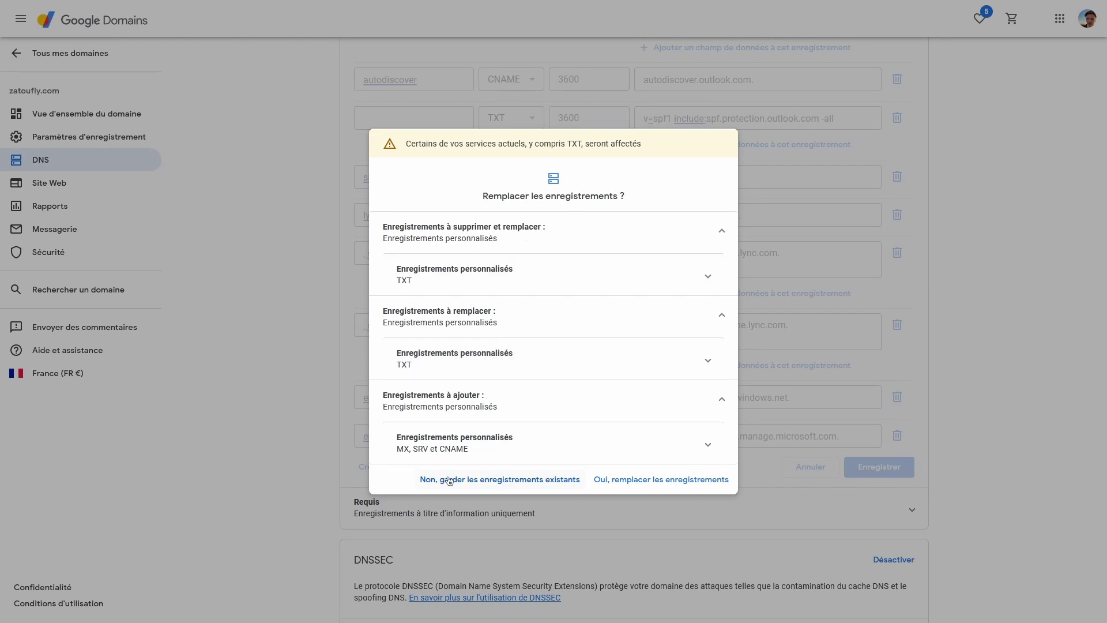
{"action": "left_click", "coordinate": [658, 486]}
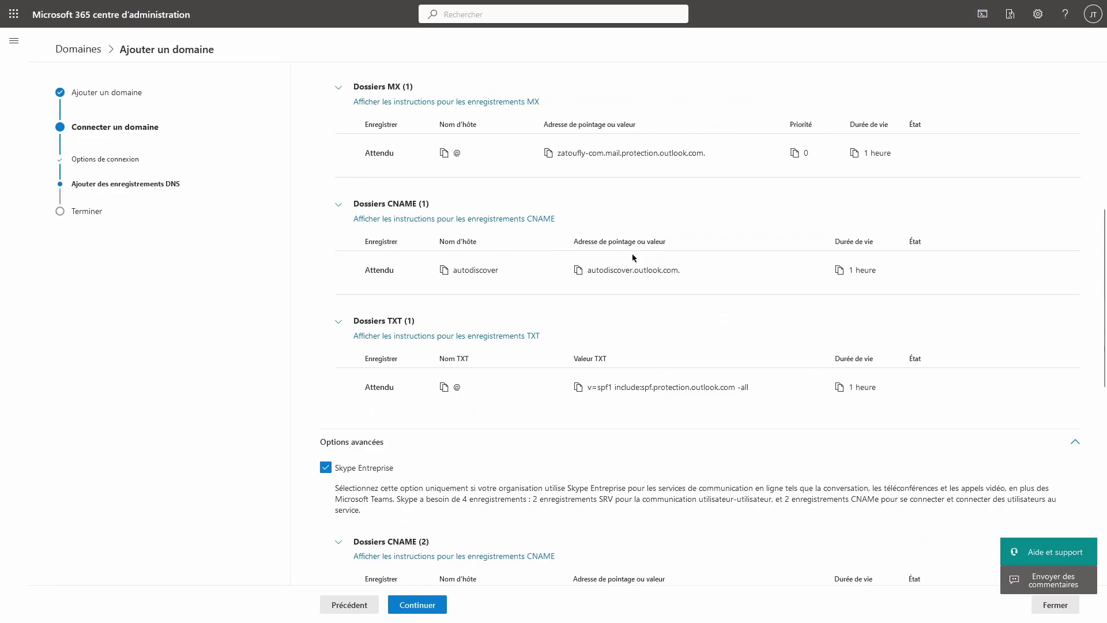
- Switch to the Microsoft 365 admin center, leave the domain setup and open the active users list
{"action": "scroll", "coordinate": [459, 328], "scroll_direction": "up", "scroll_amount": 7}
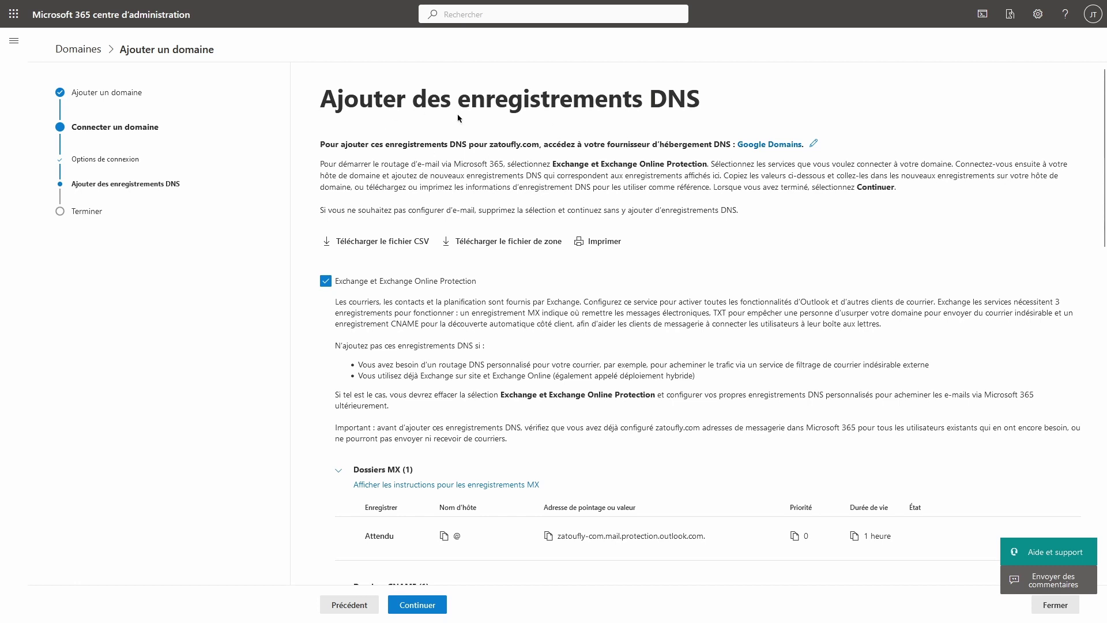
{"action": "left_click", "coordinate": [78, 56]}
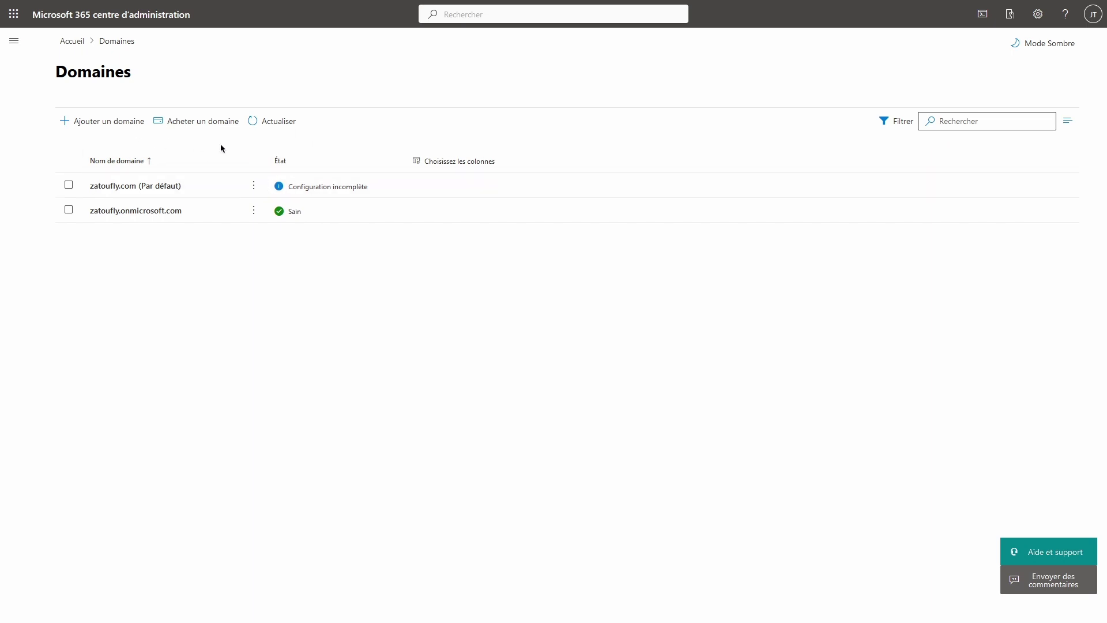
{"action": "left_click", "coordinate": [14, 41]}
{"action": "left_click", "coordinate": [60, 114]}
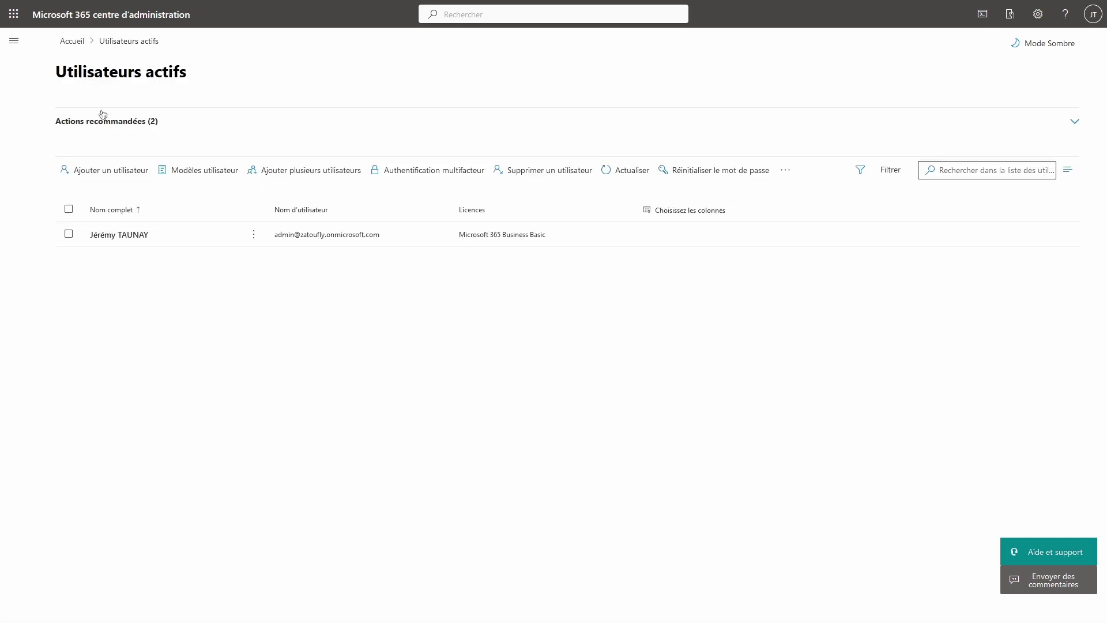
- Open the new user form to view its domain field, and discard the form without adding a user
{"action": "left_click", "coordinate": [107, 170]}
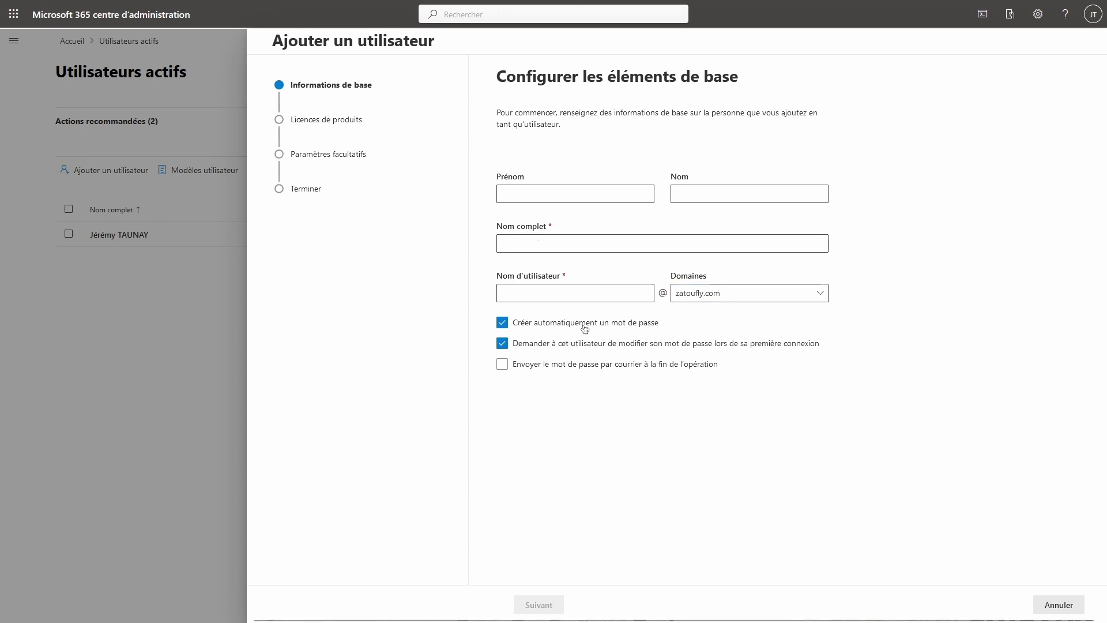
{"action": "left_click", "coordinate": [169, 312]}
{"action": "left_click", "coordinate": [1059, 605]}
{"action": "left_click", "coordinate": [526, 353]}
{"action": "left_click", "coordinate": [1059, 604]}
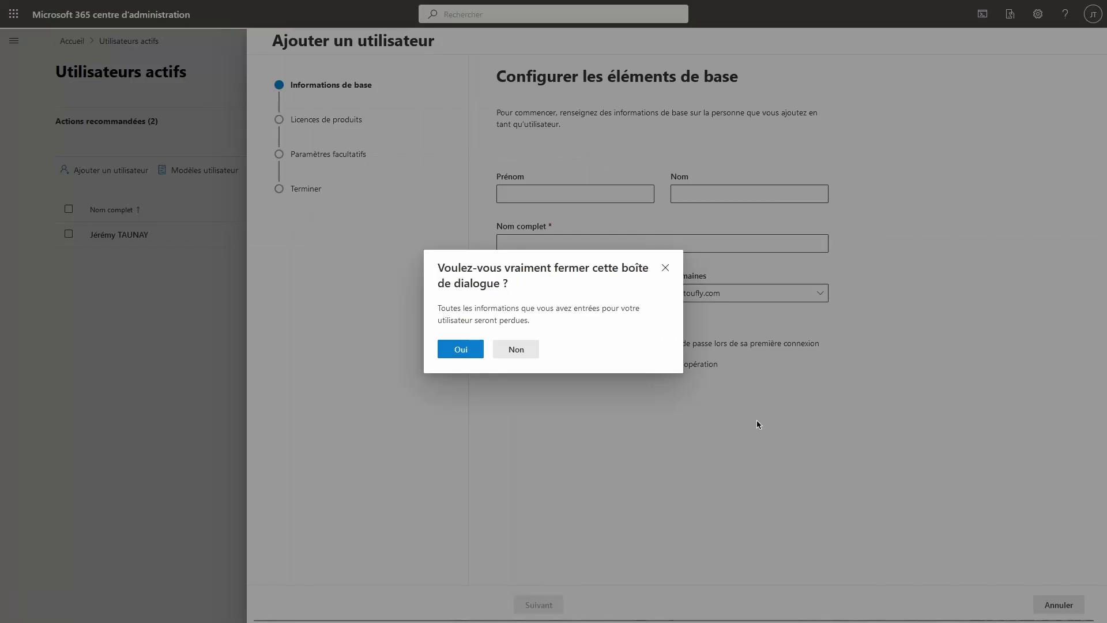
{"action": "left_click", "coordinate": [511, 354]}
{"action": "left_click", "coordinate": [1056, 604]}
{"action": "left_click", "coordinate": [476, 352]}
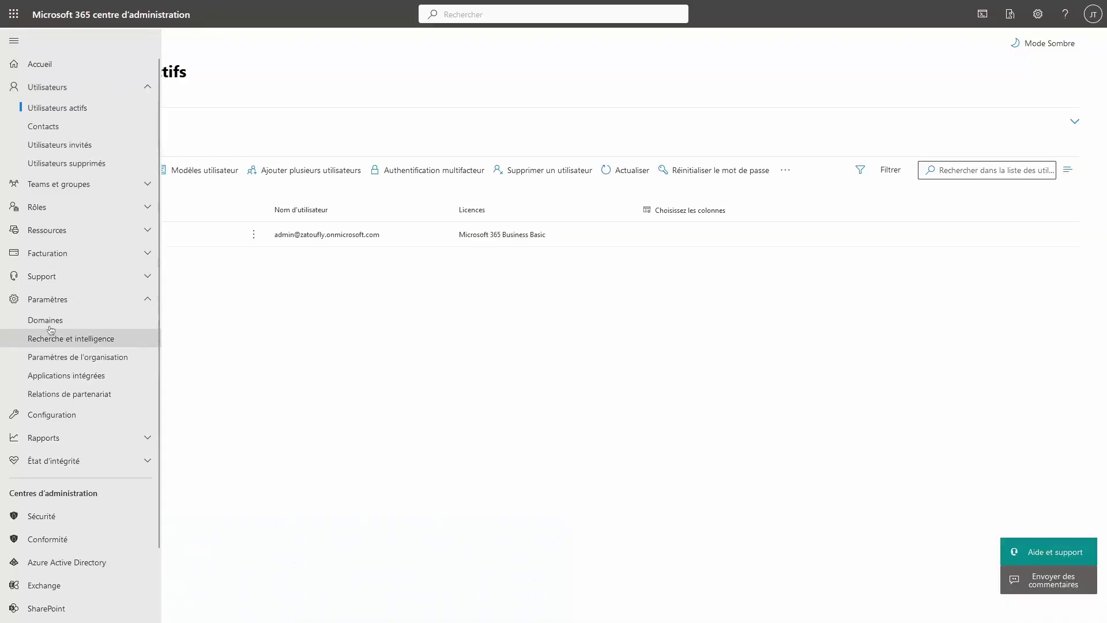
- Resume the setup of zatoufly.com from the domains list with the option to add your own DNS records
{"action": "left_click", "coordinate": [50, 321]}
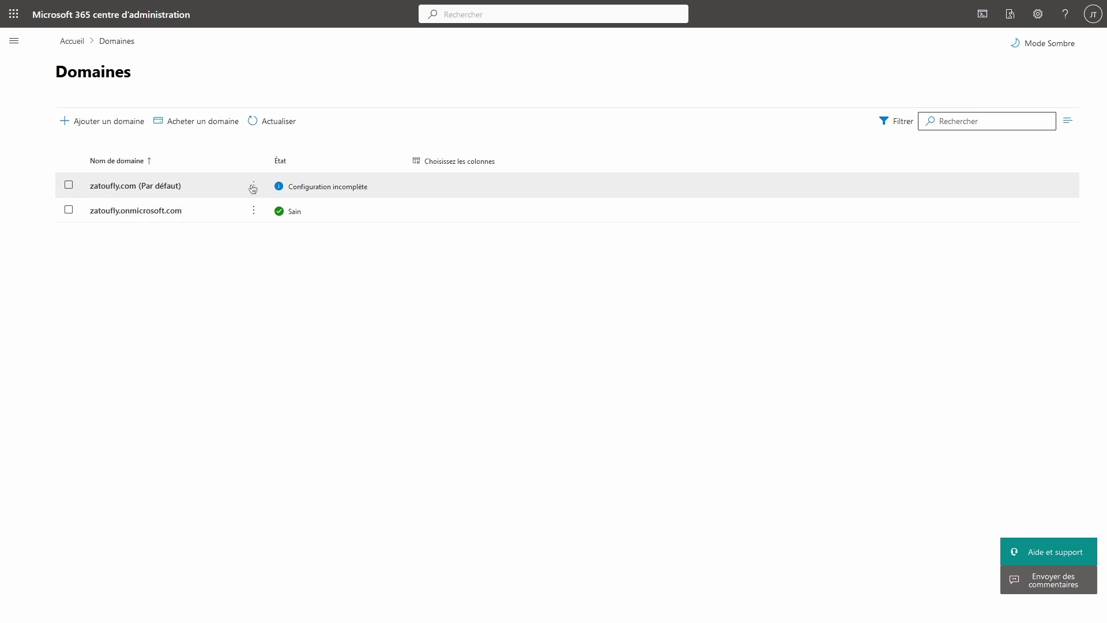
{"action": "left_click", "coordinate": [253, 187]}
{"action": "left_click", "coordinate": [273, 208]}
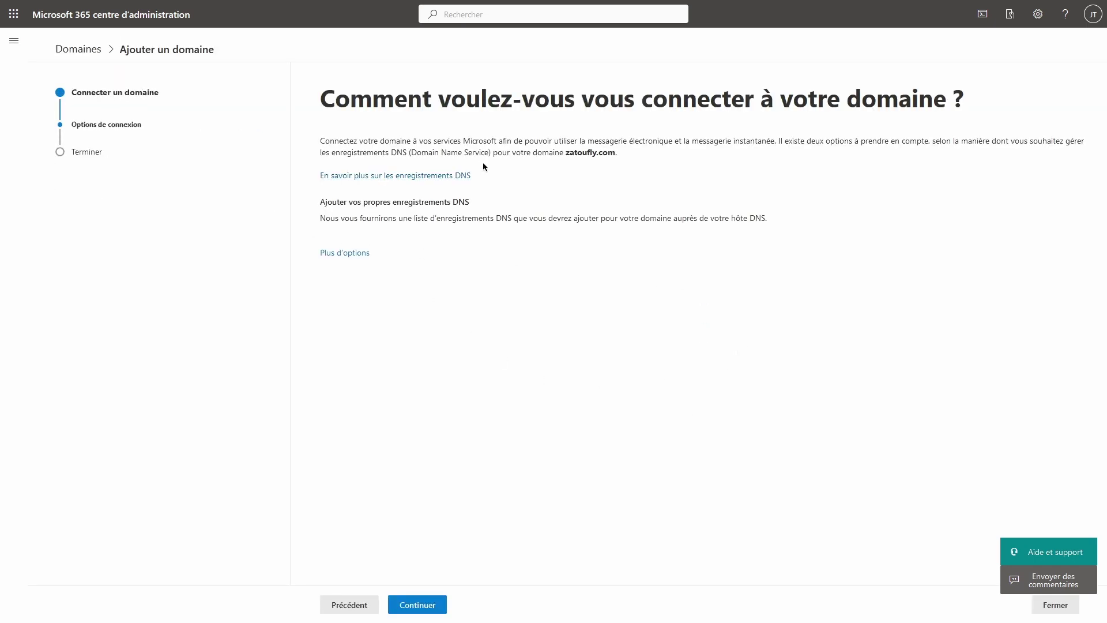
{"action": "left_click", "coordinate": [358, 254]}
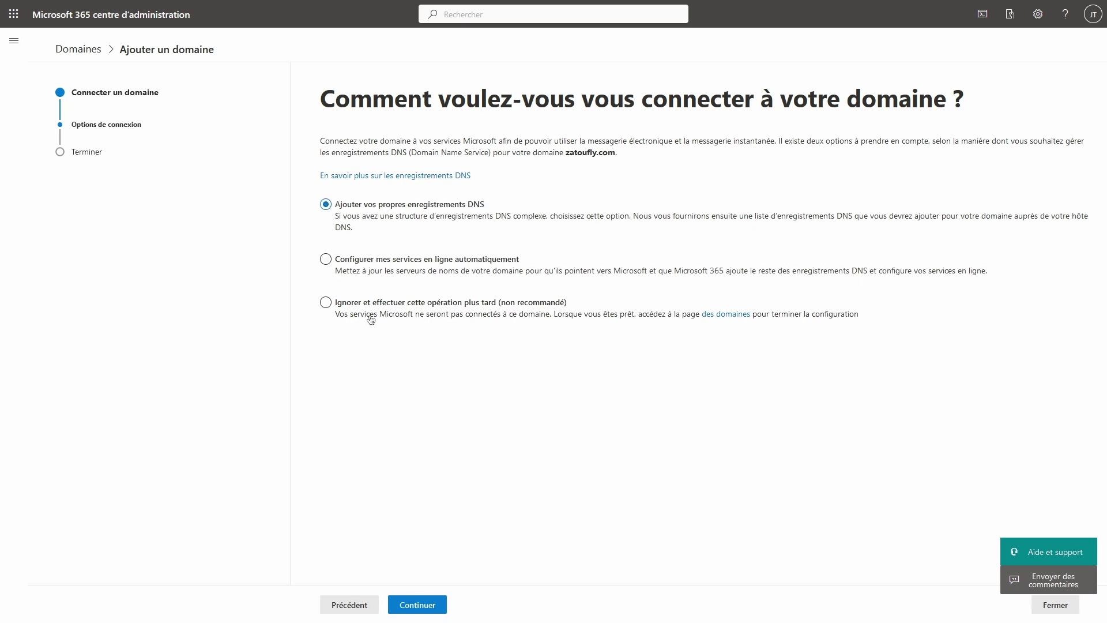
{"action": "left_click", "coordinate": [419, 604]}
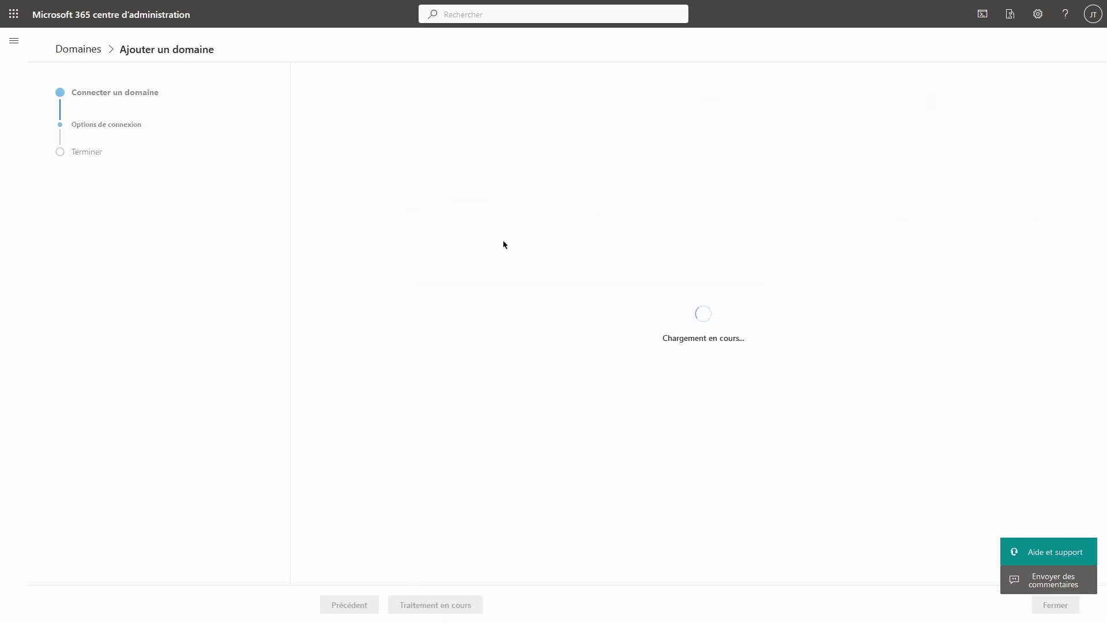
- Enable Intune and Skype Entreprise in the advanced options and run the DNS record check
{"action": "scroll", "coordinate": [362, 375], "scroll_direction": "down", "scroll_amount": 3}
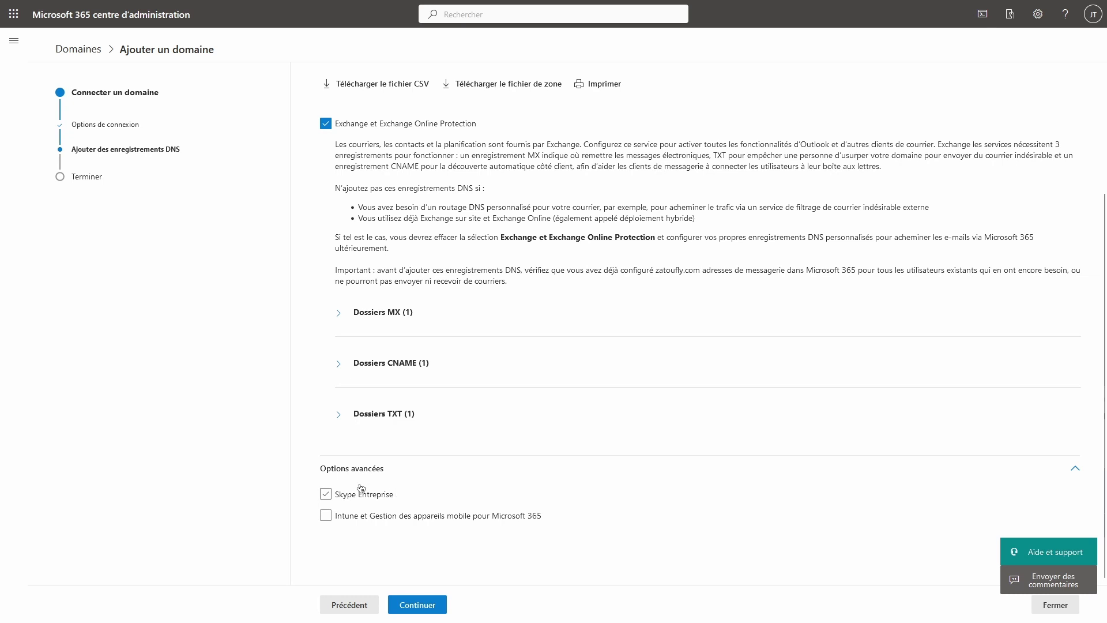
{"action": "left_click", "coordinate": [326, 516]}
{"action": "scroll", "coordinate": [328, 414], "scroll_direction": "down", "scroll_amount": 2}
{"action": "left_click", "coordinate": [326, 413]}
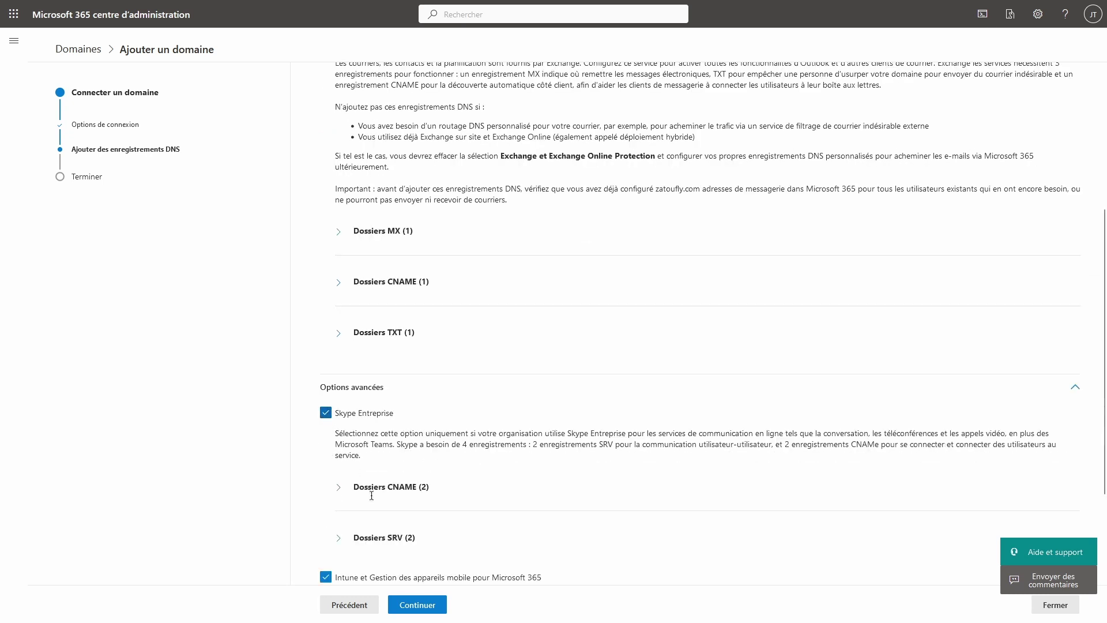
{"action": "scroll", "coordinate": [346, 508], "scroll_direction": "down", "scroll_amount": 2}
{"action": "left_click", "coordinate": [417, 606]}
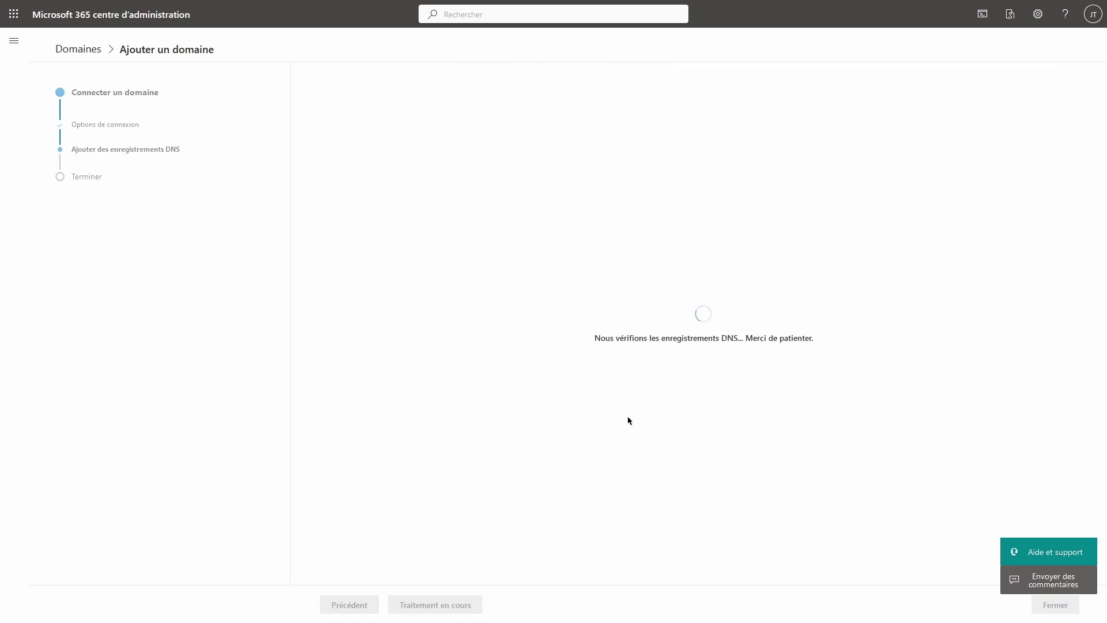
- Examine the check status of each DNS record group, including the Skype SRV records, and return to Google Domains
{"action": "scroll", "coordinate": [391, 304], "scroll_direction": "down", "scroll_amount": 1}
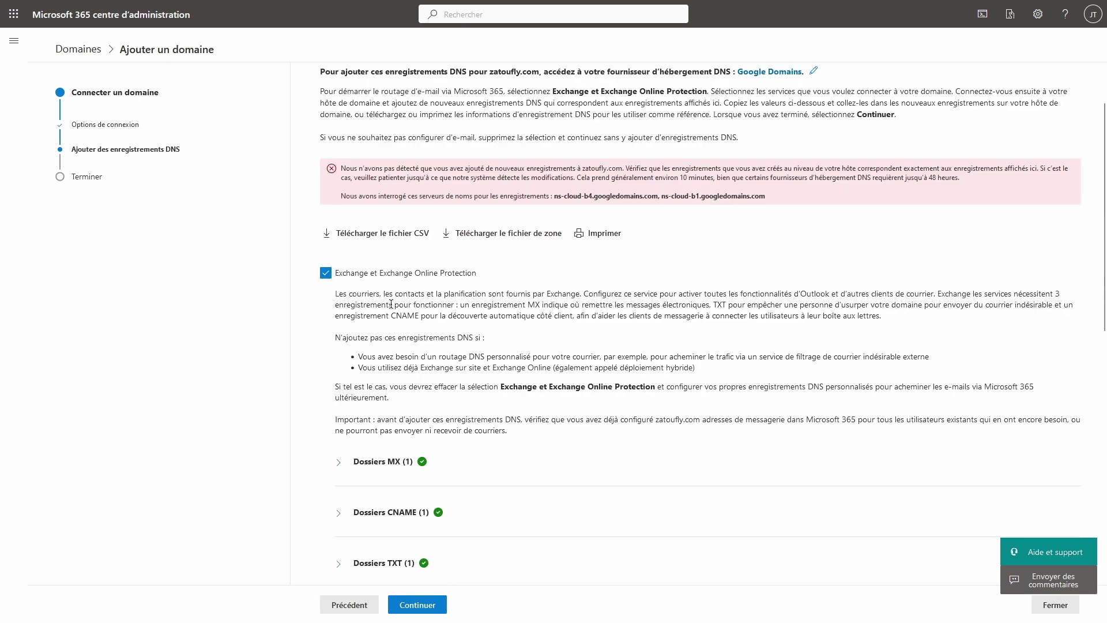
{"action": "scroll", "coordinate": [450, 368], "scroll_direction": "down", "scroll_amount": 5}
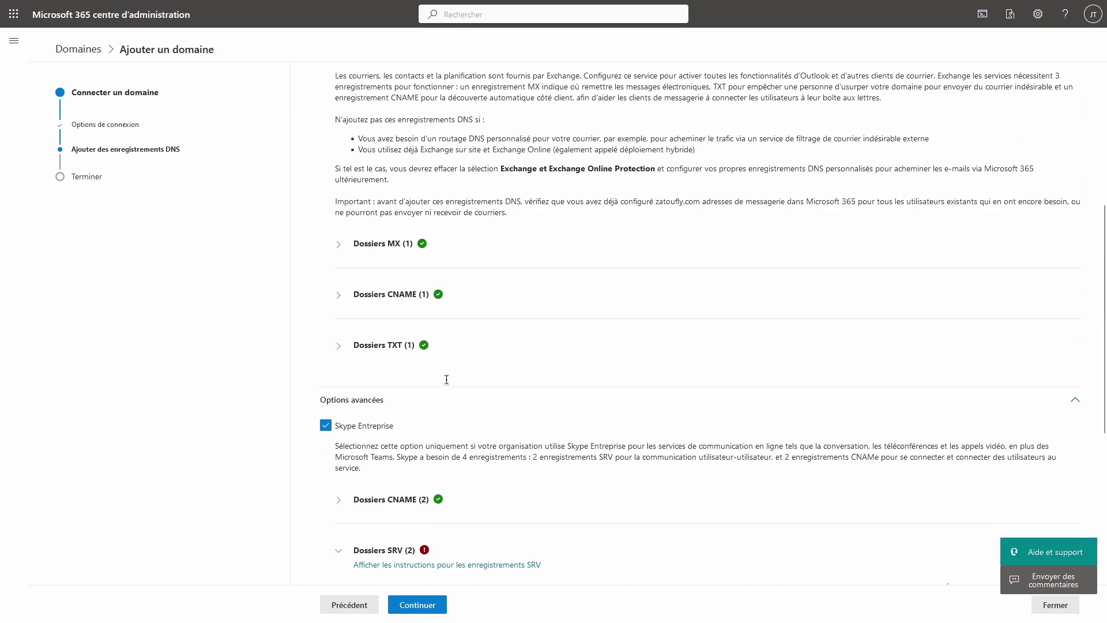
{"action": "scroll", "coordinate": [323, 279], "scroll_direction": "down", "scroll_amount": 2}
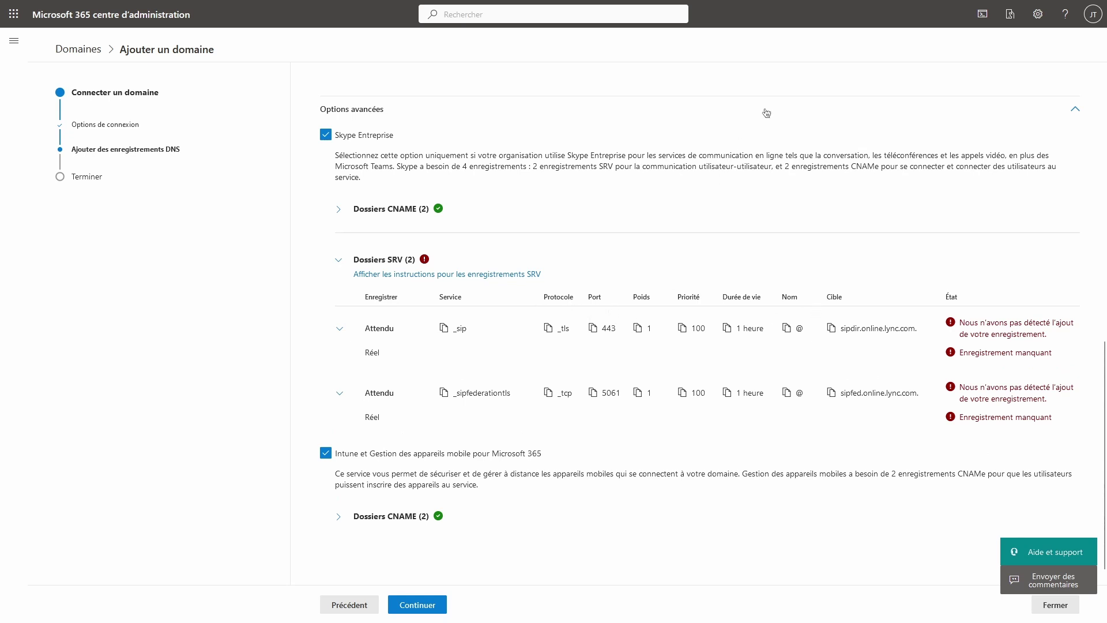
{"action": "left_click", "coordinate": [902, 7]}
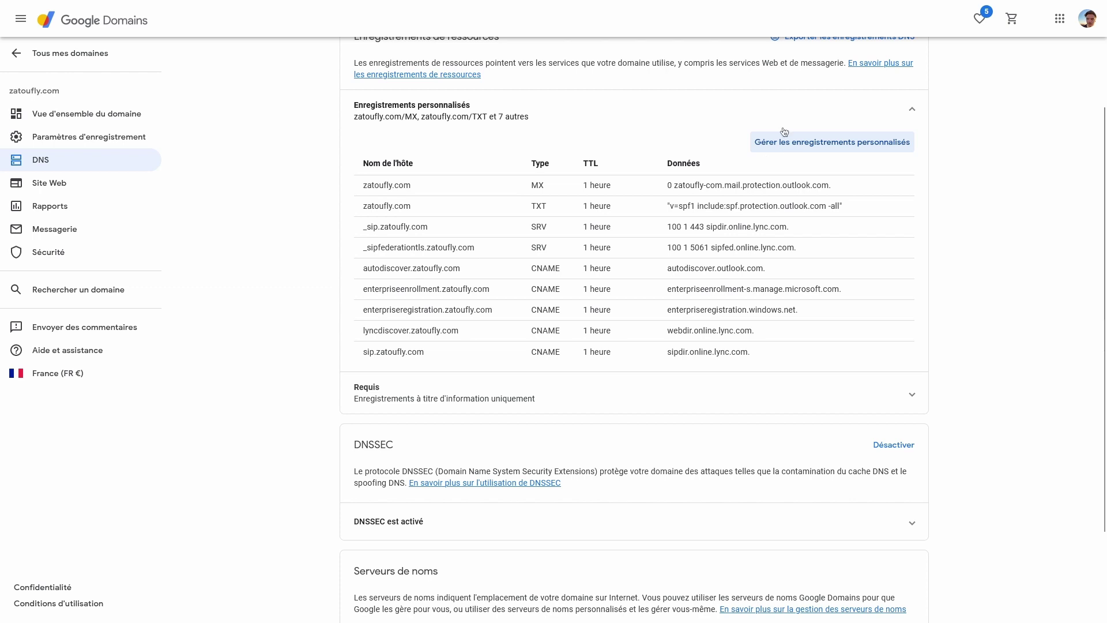
- Return to the Microsoft 365 admin center and examine the Skype SRV records and the Intune CNAME records
{"action": "mouse_move", "coordinate": [854, 2]}
{"action": "left_click", "coordinate": [792, 8]}
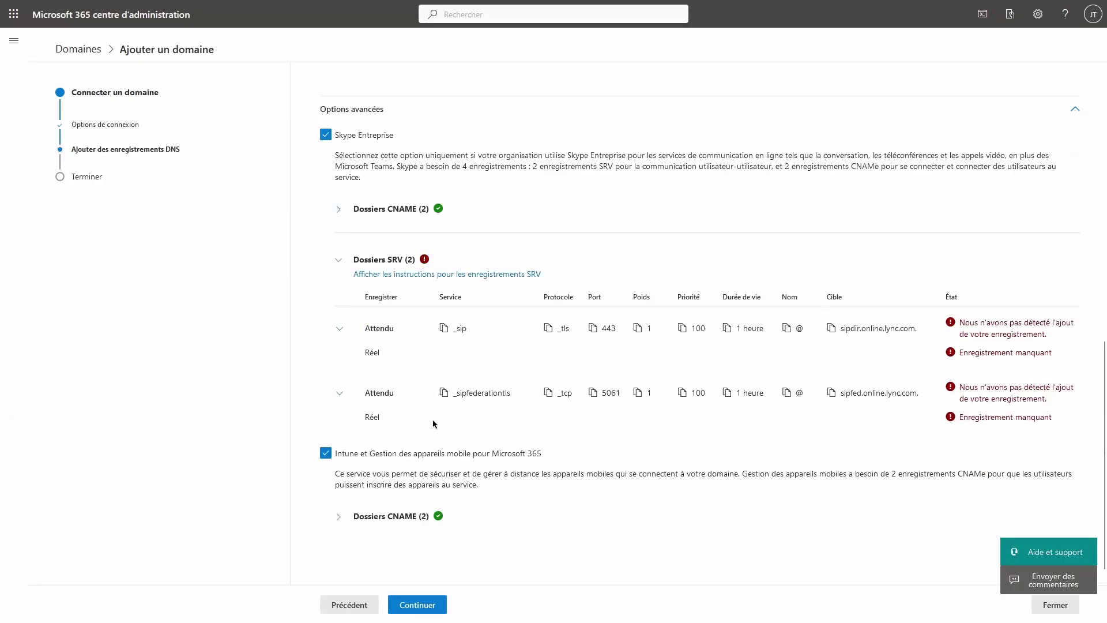
{"action": "left_click", "coordinate": [444, 393]}
{"action": "scroll", "coordinate": [402, 485], "scroll_direction": "down", "scroll_amount": 1}
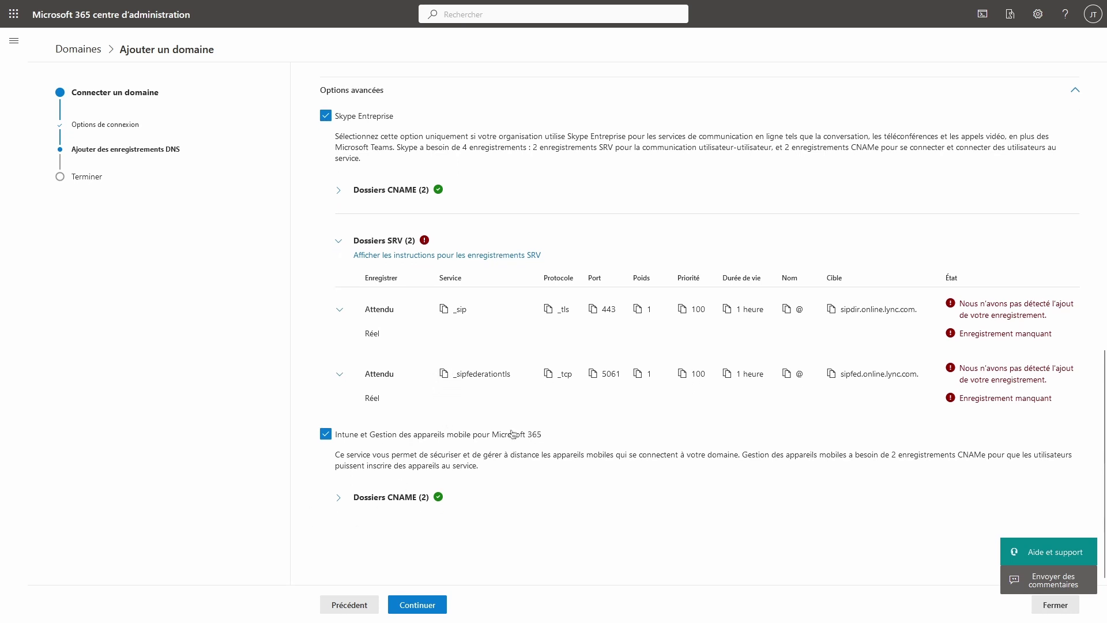
{"action": "left_click", "coordinate": [340, 506]}
{"action": "scroll", "coordinate": [412, 443], "scroll_direction": "down", "scroll_amount": 2}
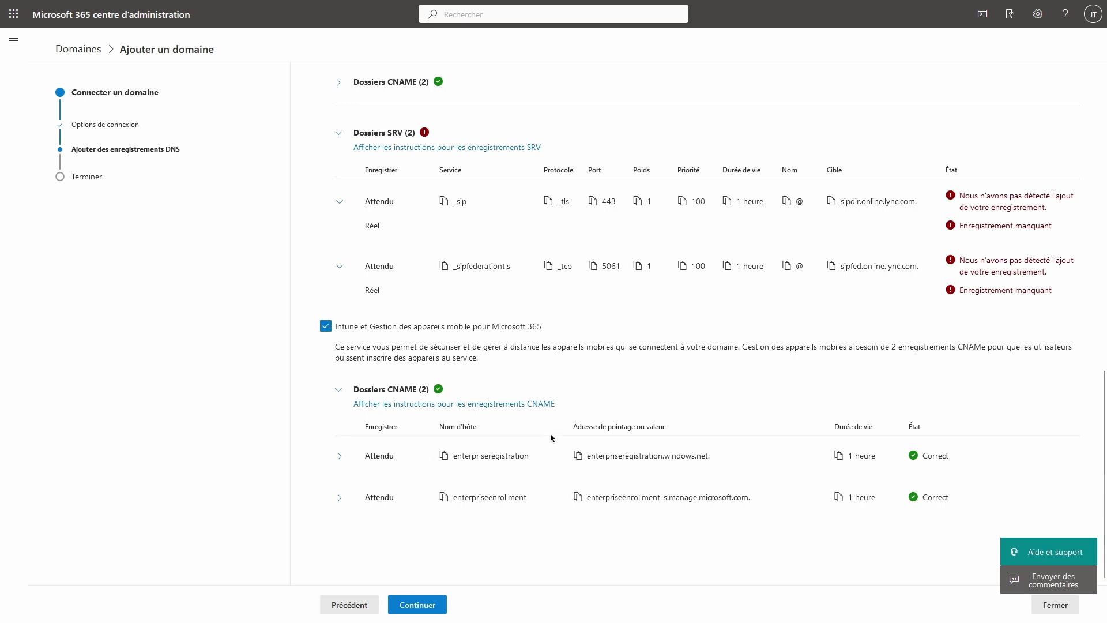
- Deselect Skype Entreprise in the advanced options, keeping Intune enabled, and finish the setup of zatoufly.com
{"action": "scroll", "coordinate": [424, 416], "scroll_direction": "up", "scroll_amount": 6}
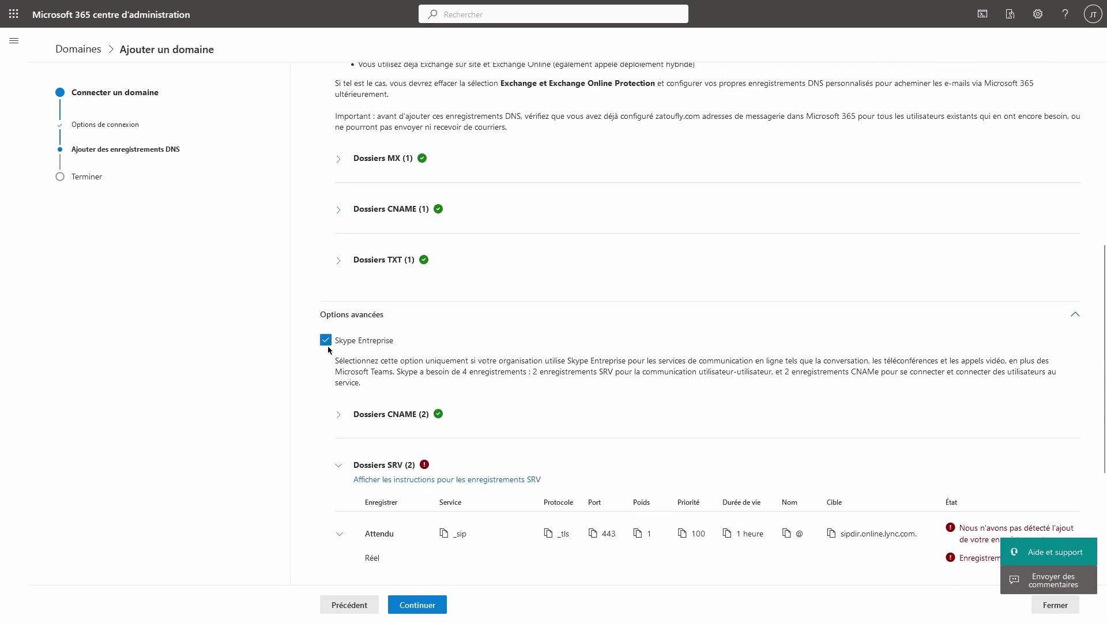
{"action": "left_click", "coordinate": [326, 340]}
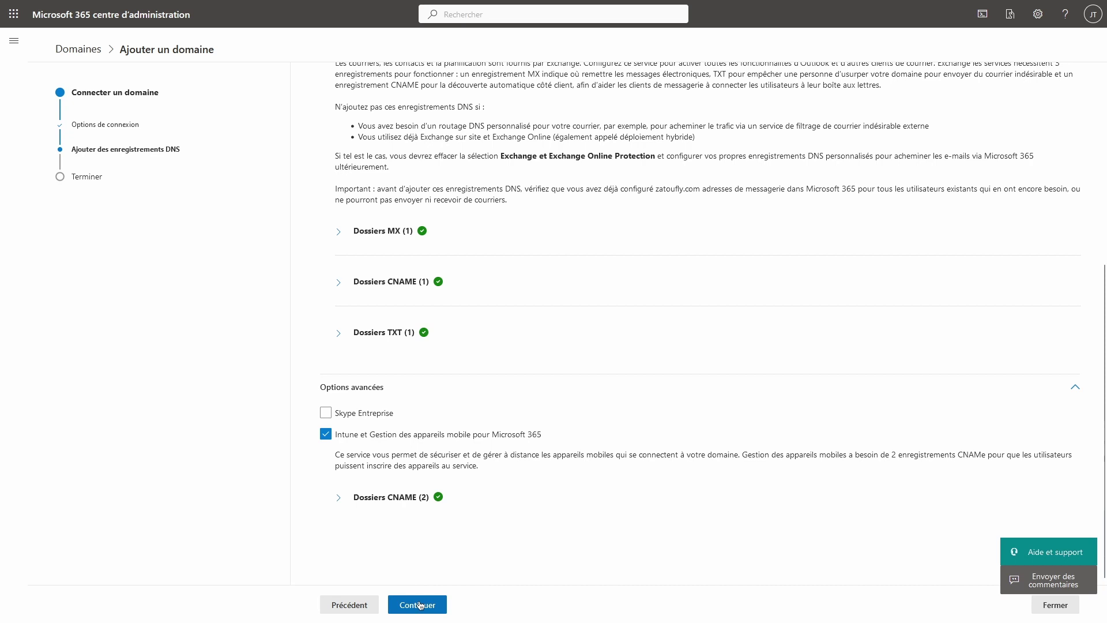
{"action": "left_click", "coordinate": [420, 604]}
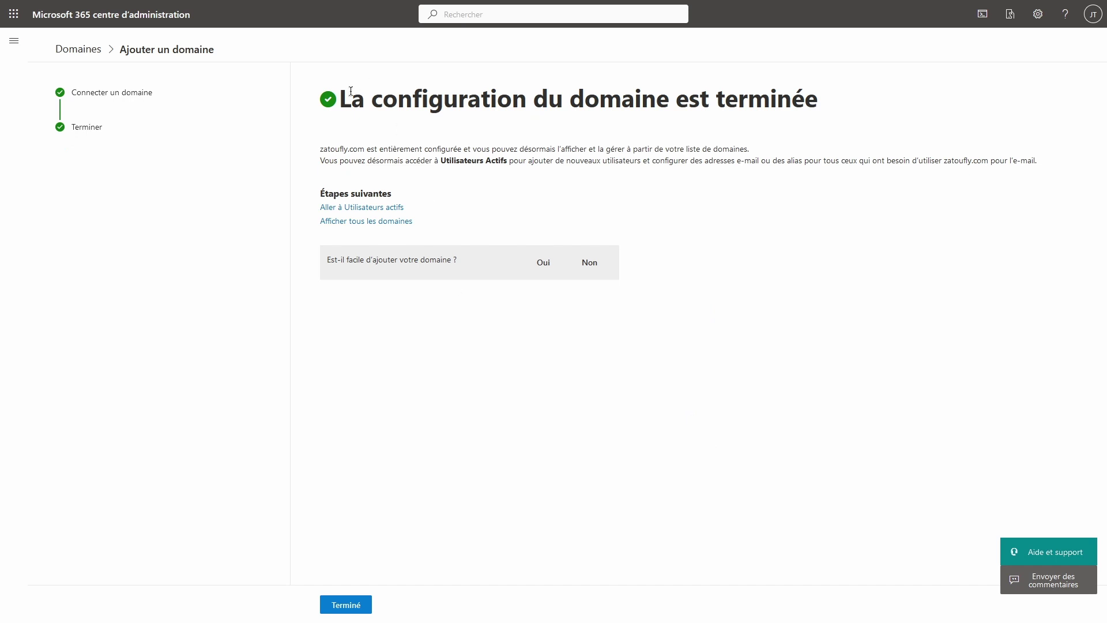
{"action": "left_click_drag", "start_coordinate": [340, 102], "coordinate": [857, 93]}
{"action": "left_click", "coordinate": [586, 233]}
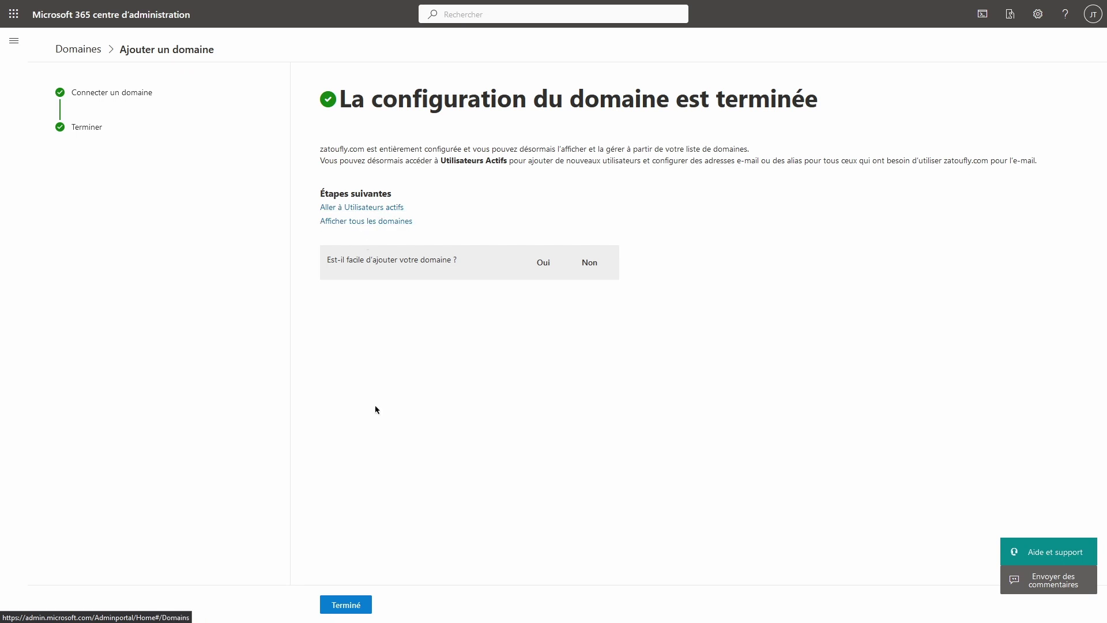
{"action": "left_click", "coordinate": [362, 609]}
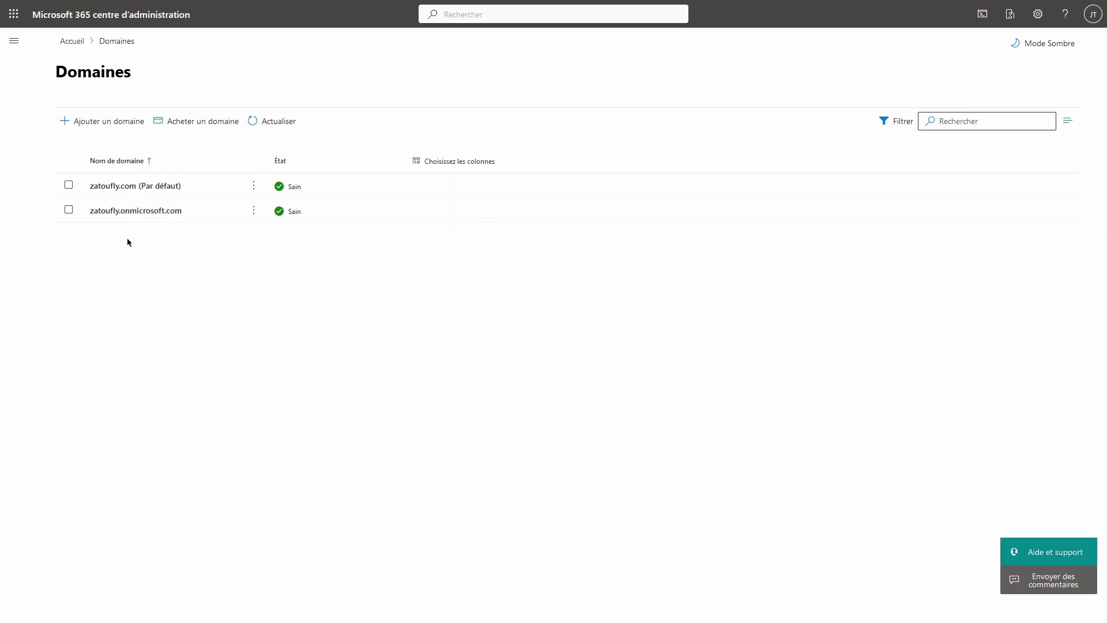
- View the actions available for zatoufly.onmicrosoft.com in the domains list without changing the default domain
{"action": "left_click", "coordinate": [196, 217]}
{"action": "left_click", "coordinate": [256, 218]}
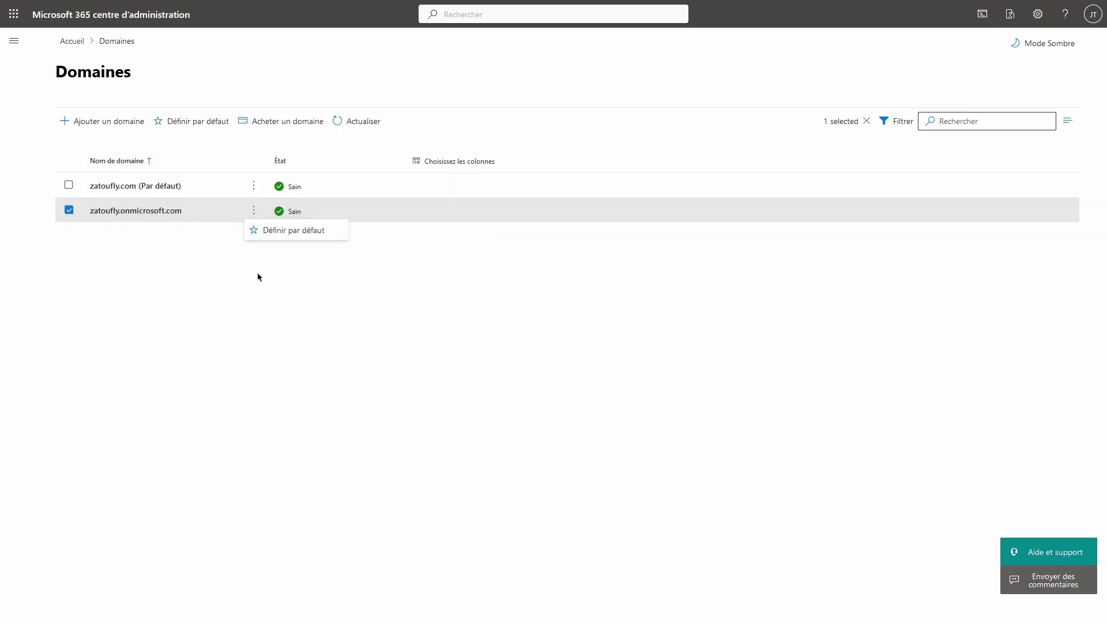
{"action": "left_click", "coordinate": [280, 286]}
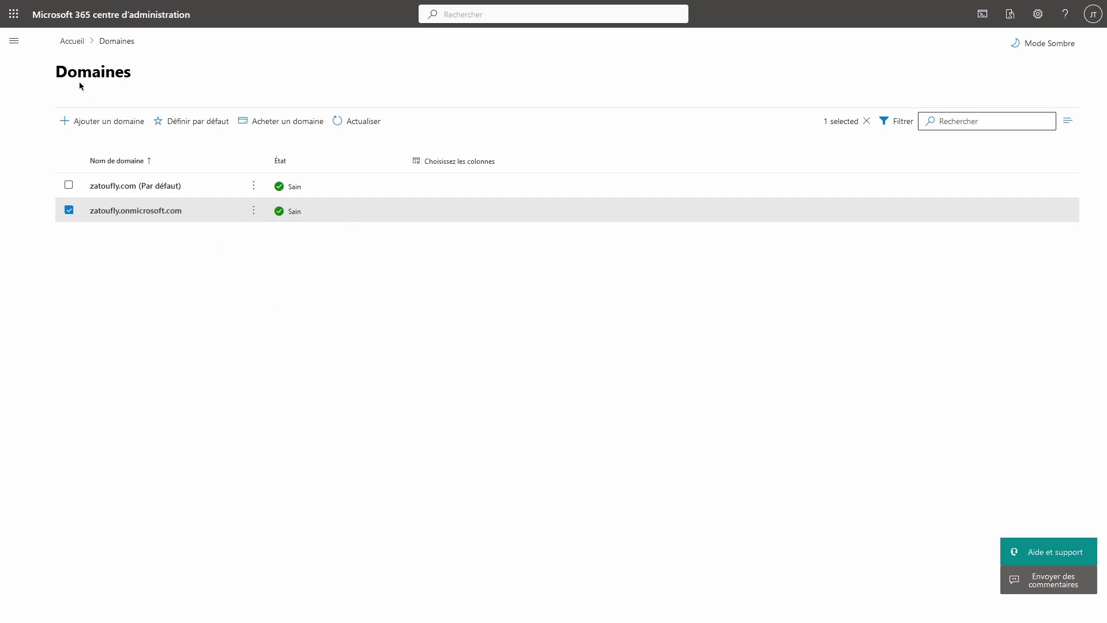
{"action": "left_click", "coordinate": [24, 41]}
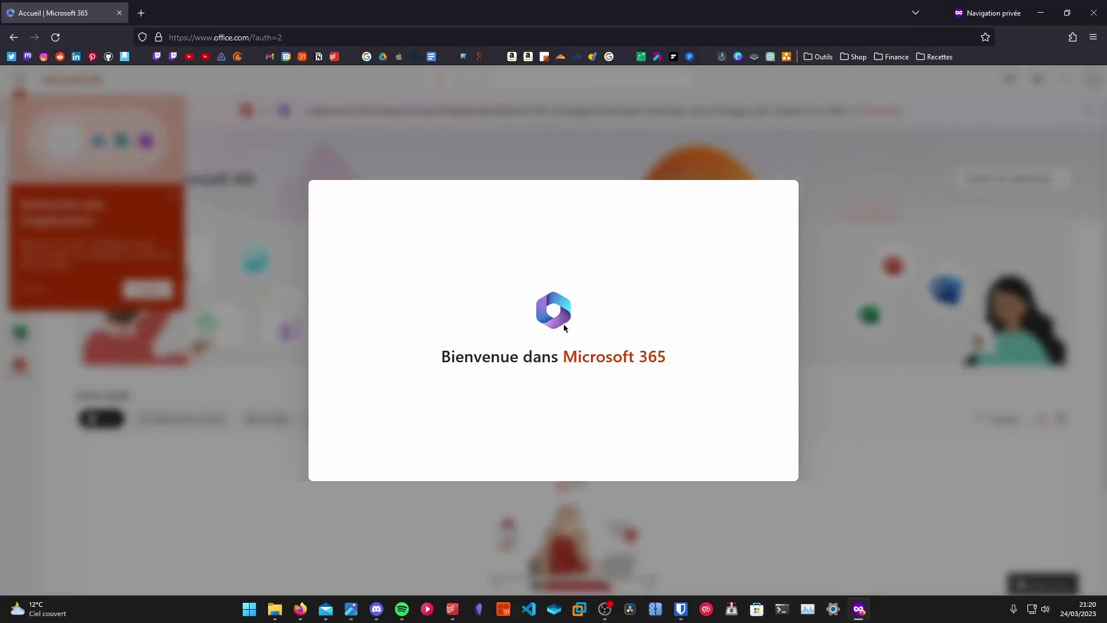
- Dismiss the Microsoft 365 welcome screen and the app launcher tour, and open Outlook
{"action": "left_click", "coordinate": [822, 330]}
{"action": "left_click", "coordinate": [821, 330]}
{"action": "left_click", "coordinate": [822, 329]}
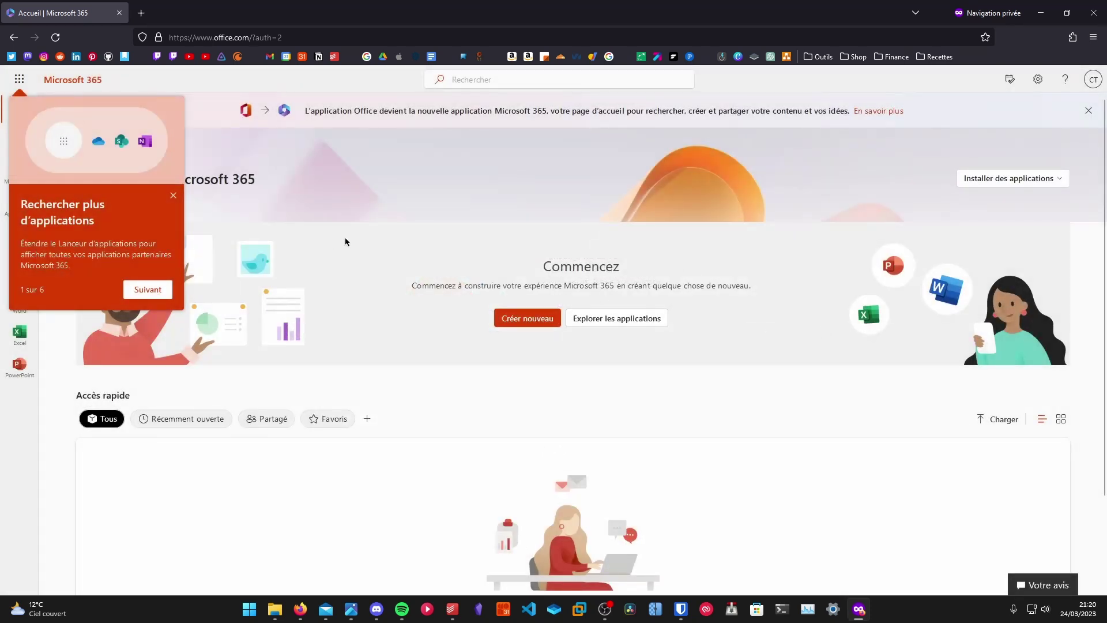
{"action": "left_click", "coordinate": [172, 197]}
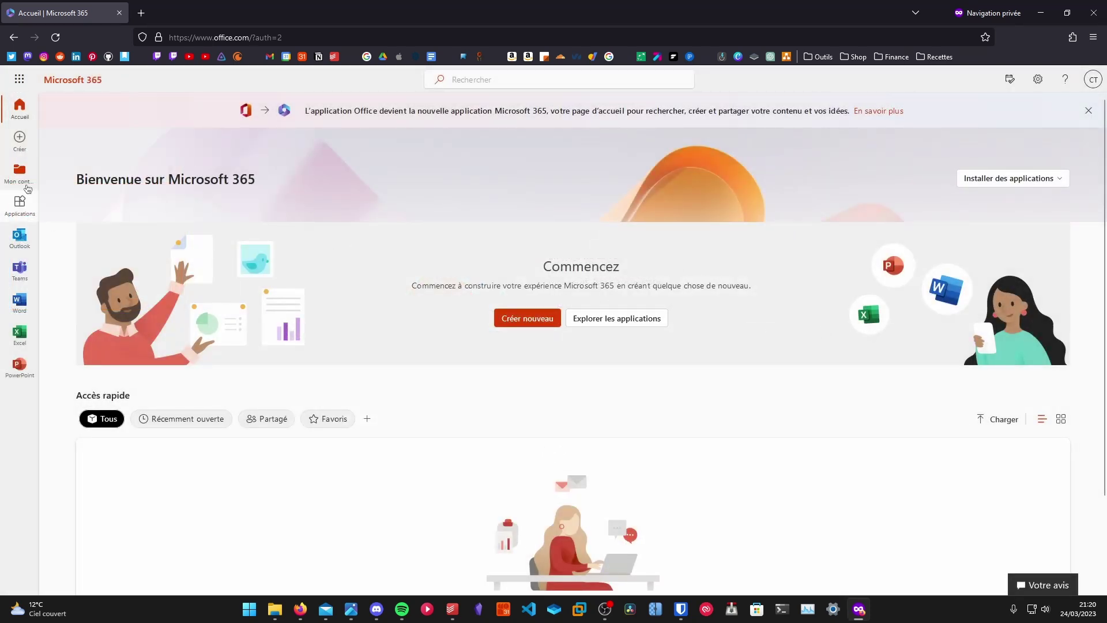
{"action": "left_click", "coordinate": [19, 236]}
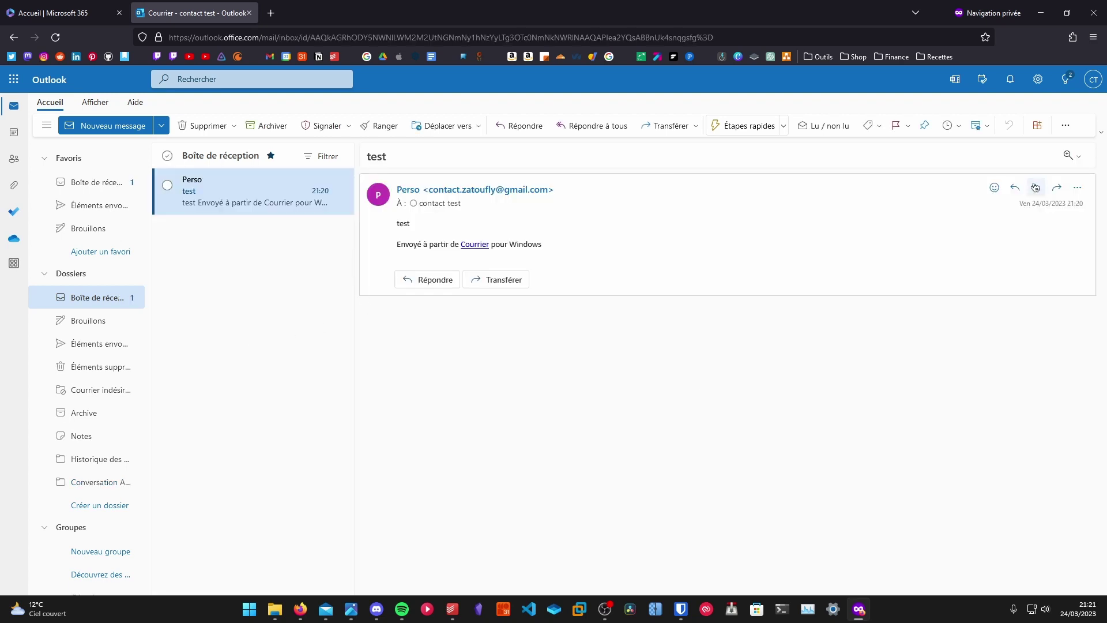
- Reply "test ok" to the test message in Outlook and open the received reply in the Windows Mail app
{"action": "left_click", "coordinate": [1017, 188]}
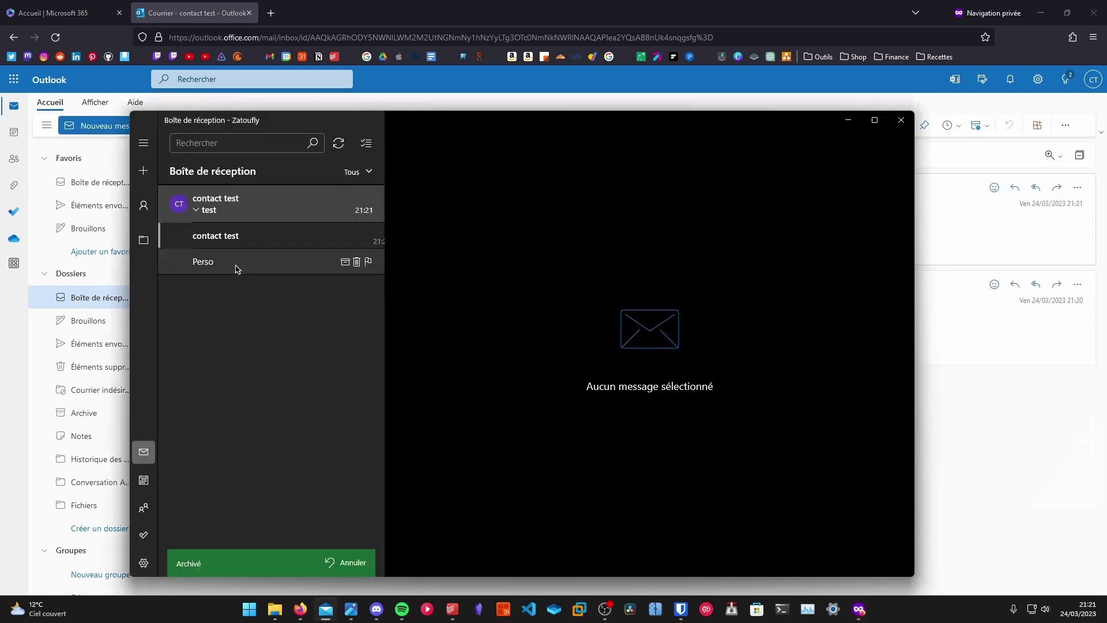
{"action": "left_click", "coordinate": [216, 238]}
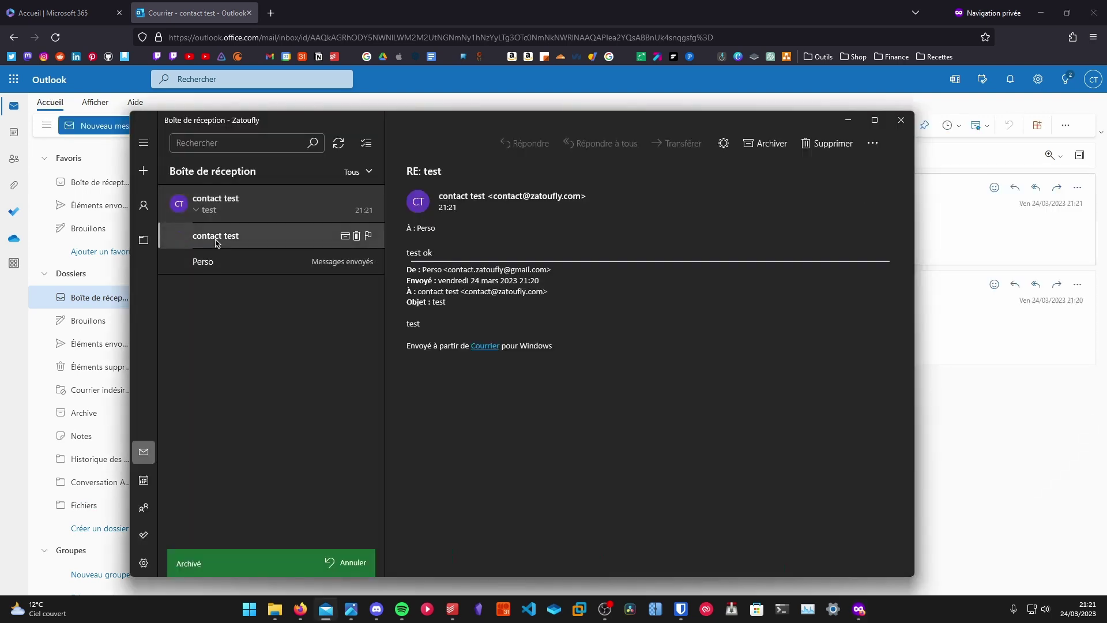